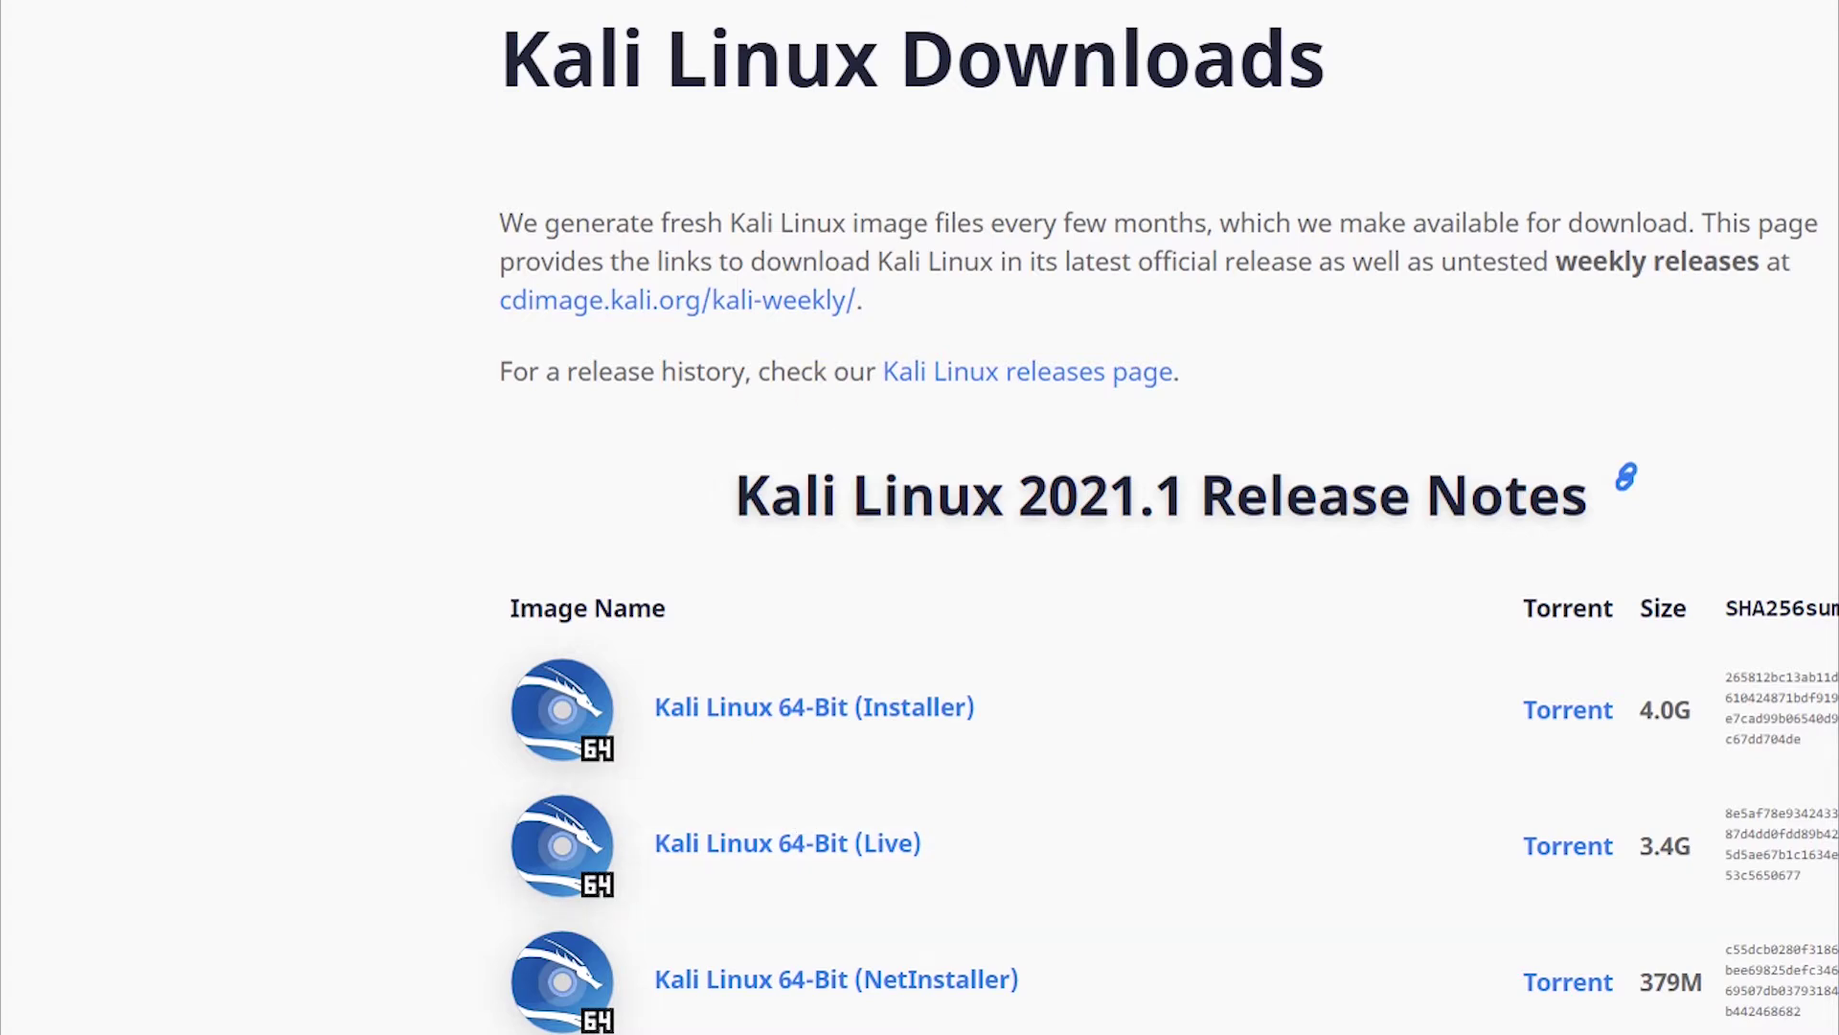
# - Return to the Kali downloads page and reach the Offensive Security VM download page
pyautogui.click(503, 949)
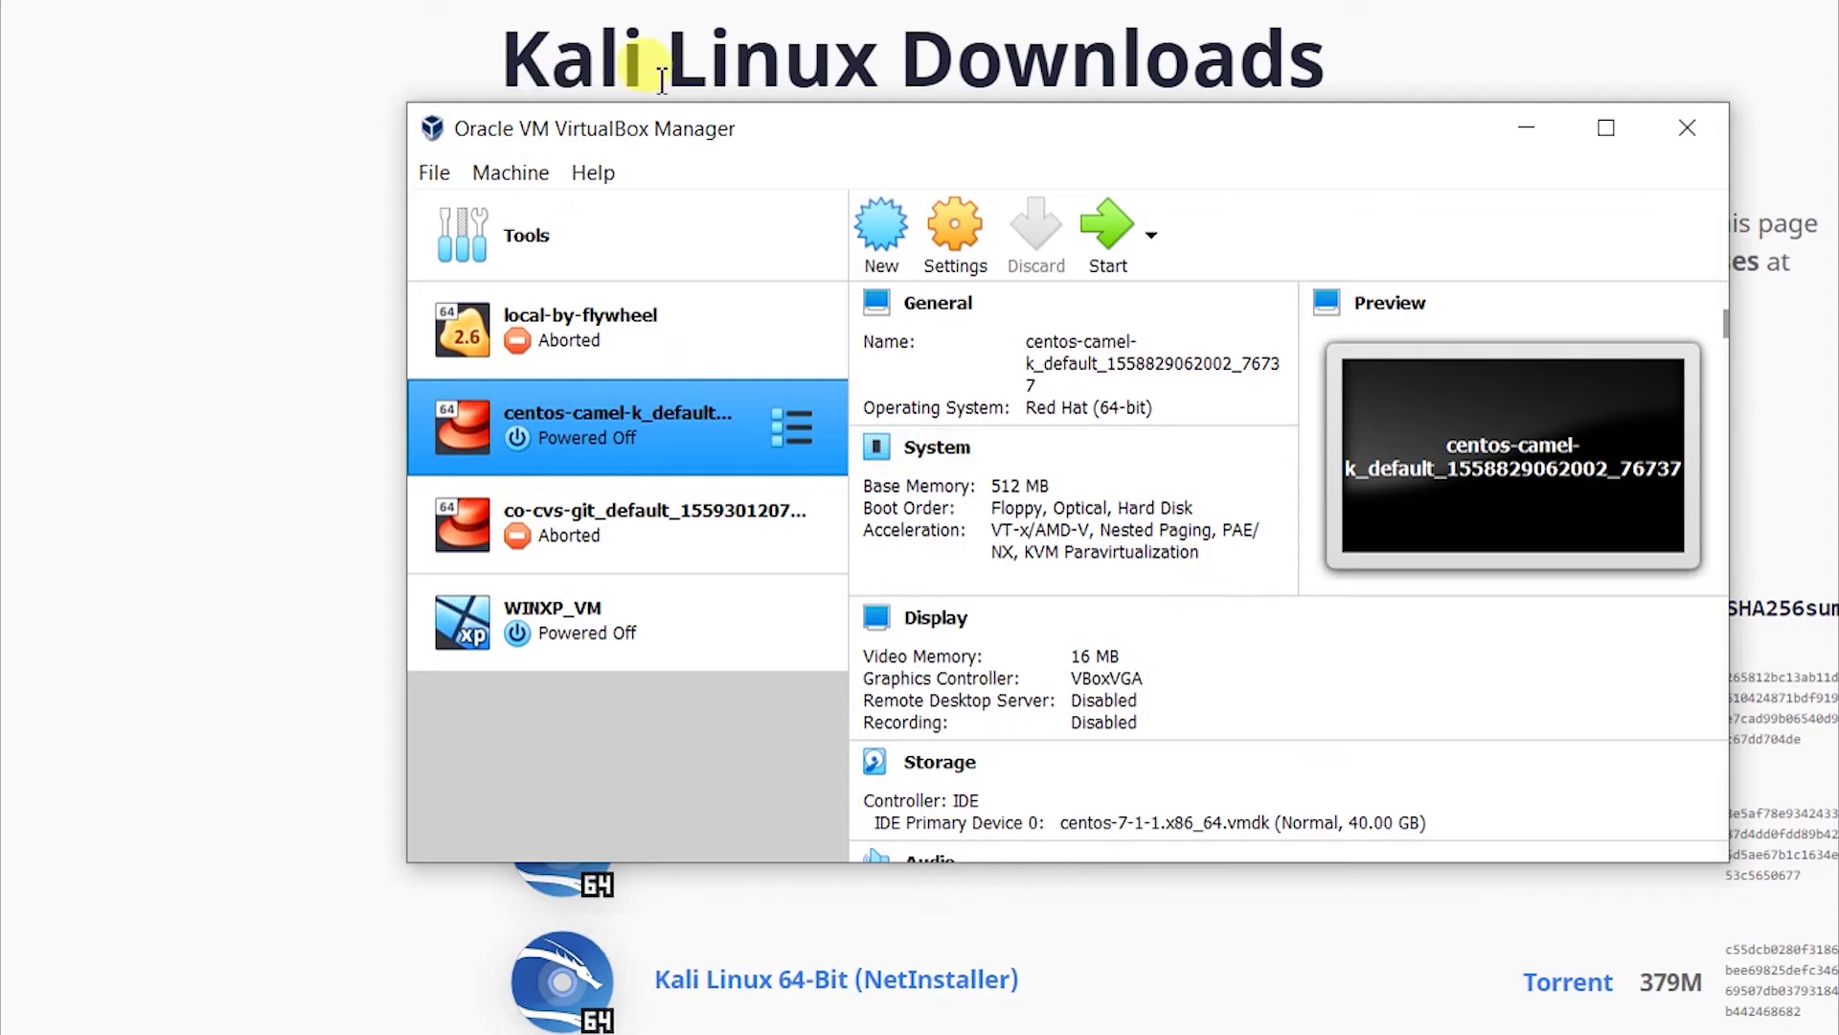
pyautogui.click(192, 186)
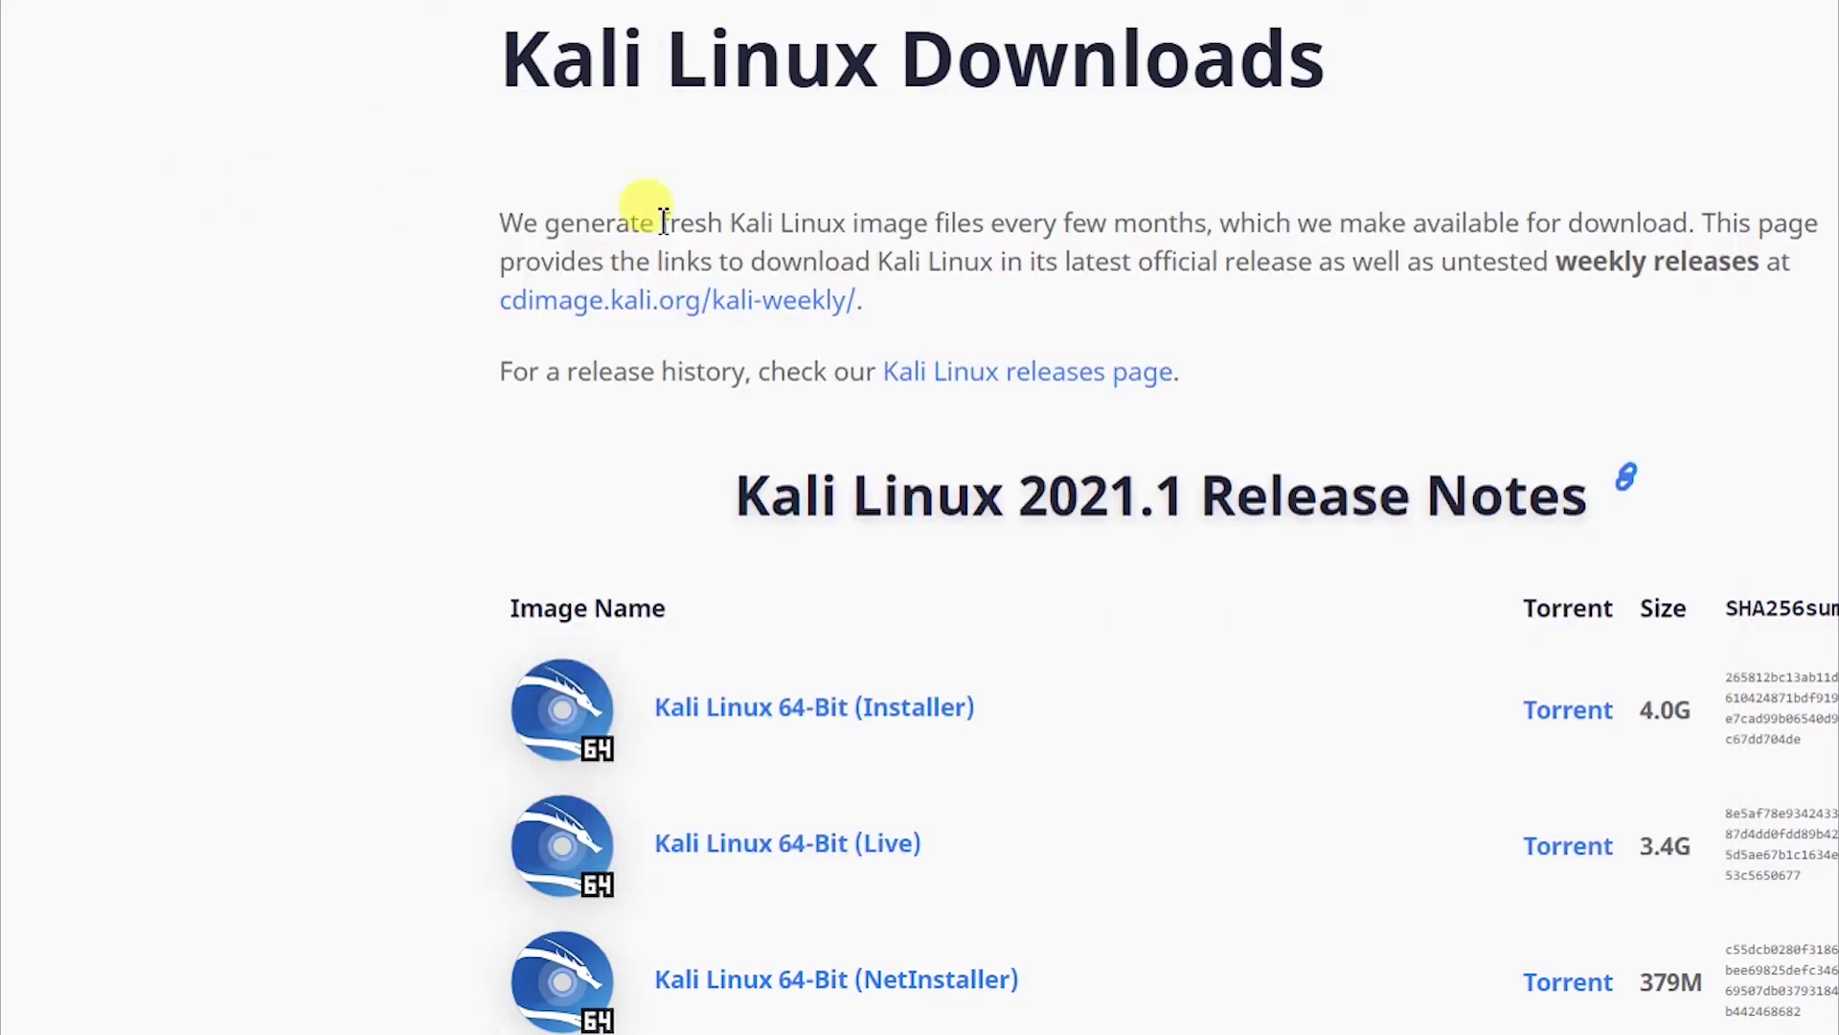
pyautogui.scroll(-4, 1566, 549)
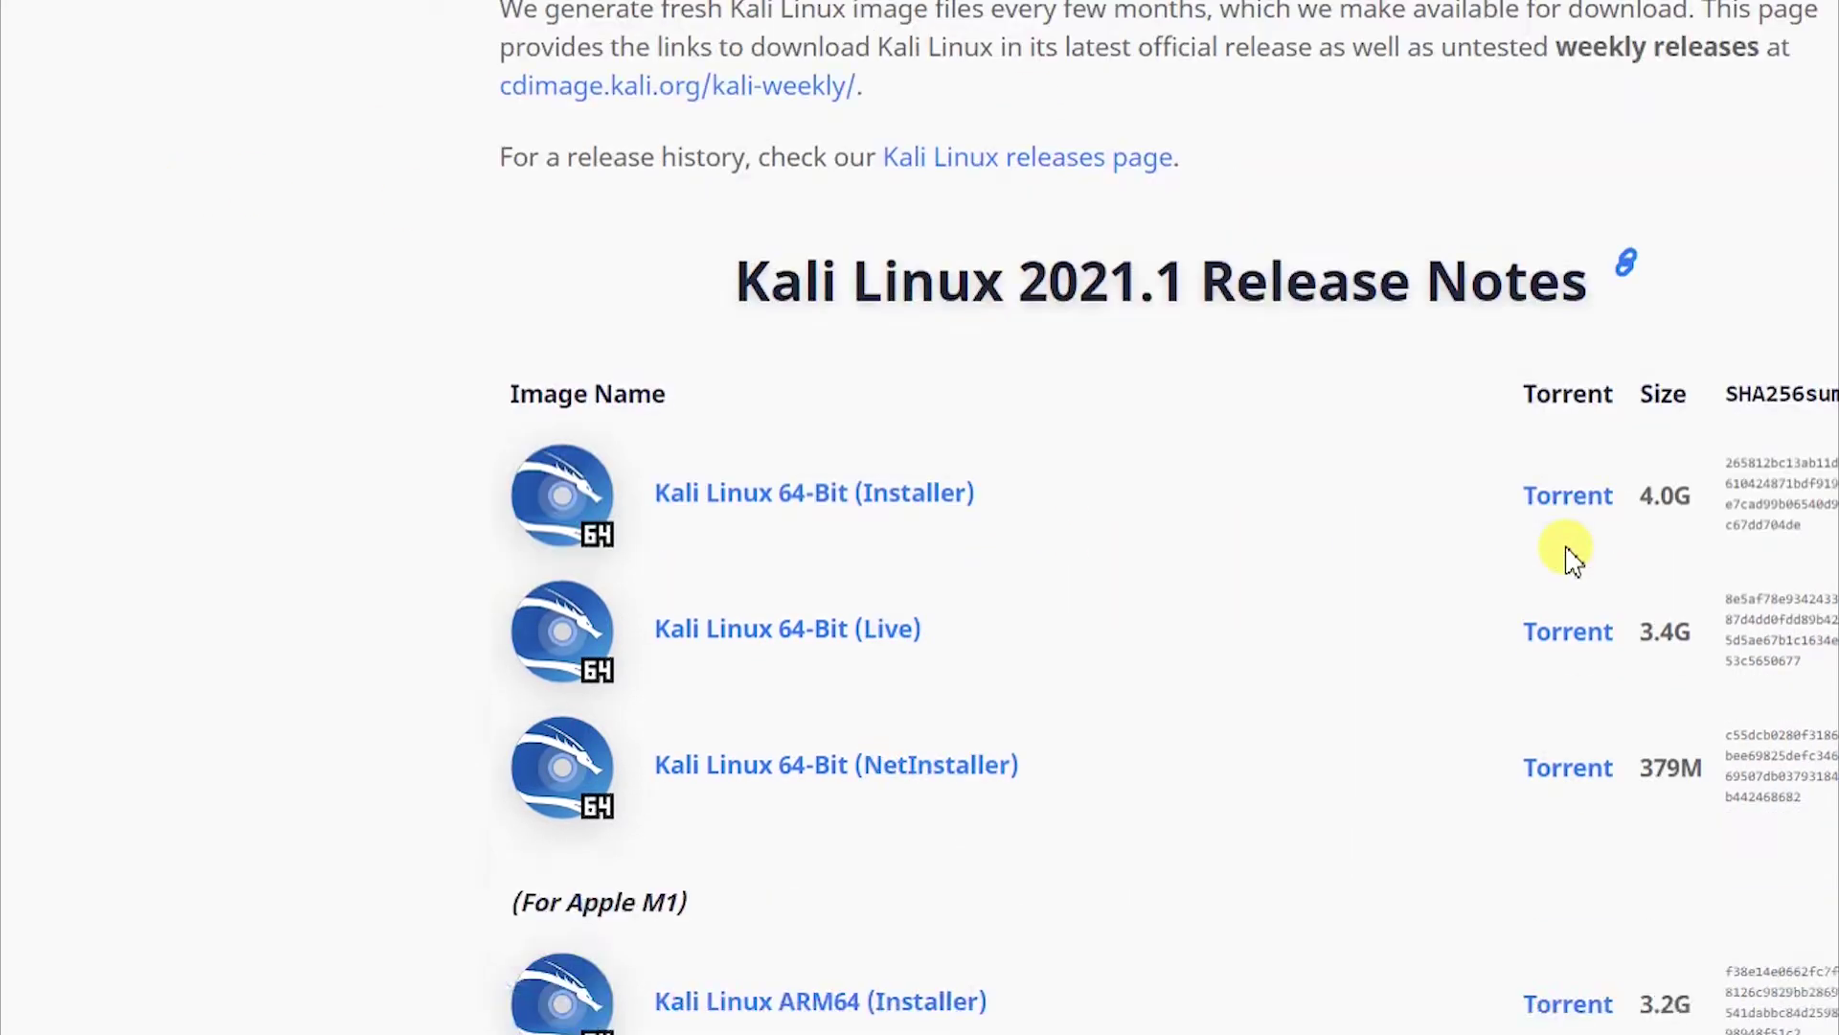
pyautogui.scroll(2, 1569, 553)
pyautogui.scroll(2, 1569, 554)
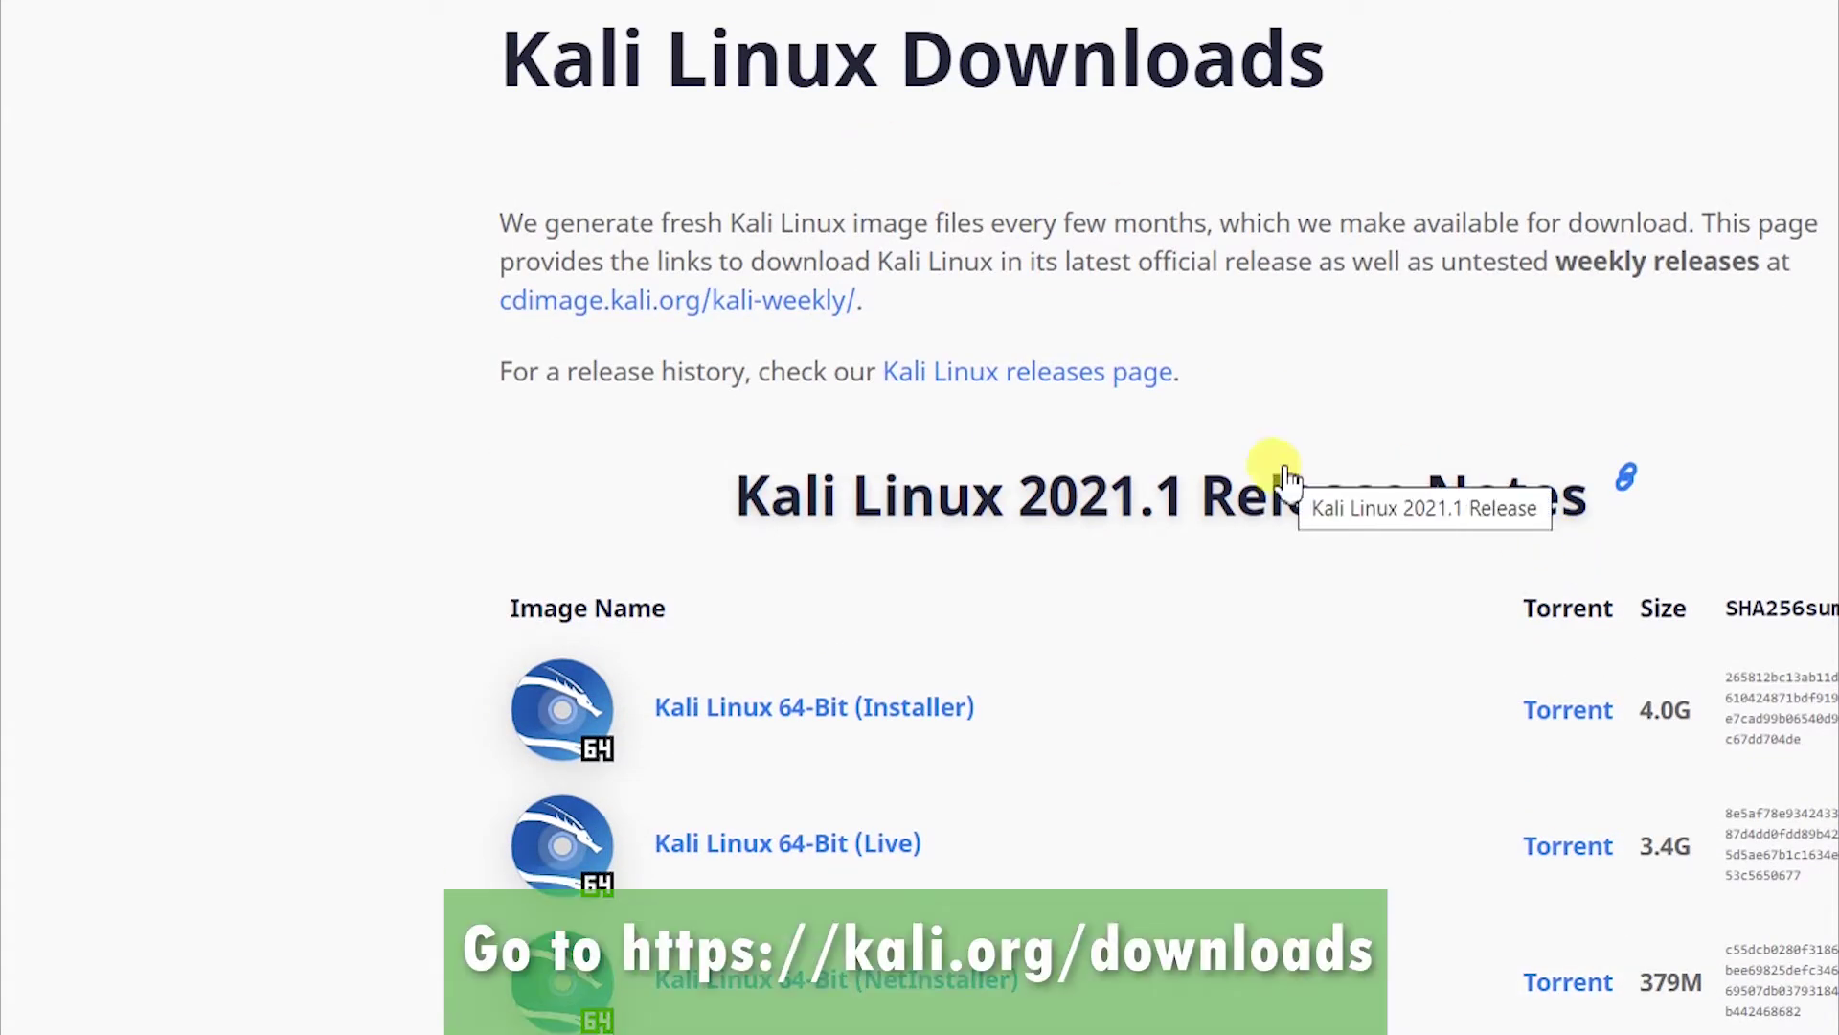
pyautogui.scroll(-2, 1212, 649)
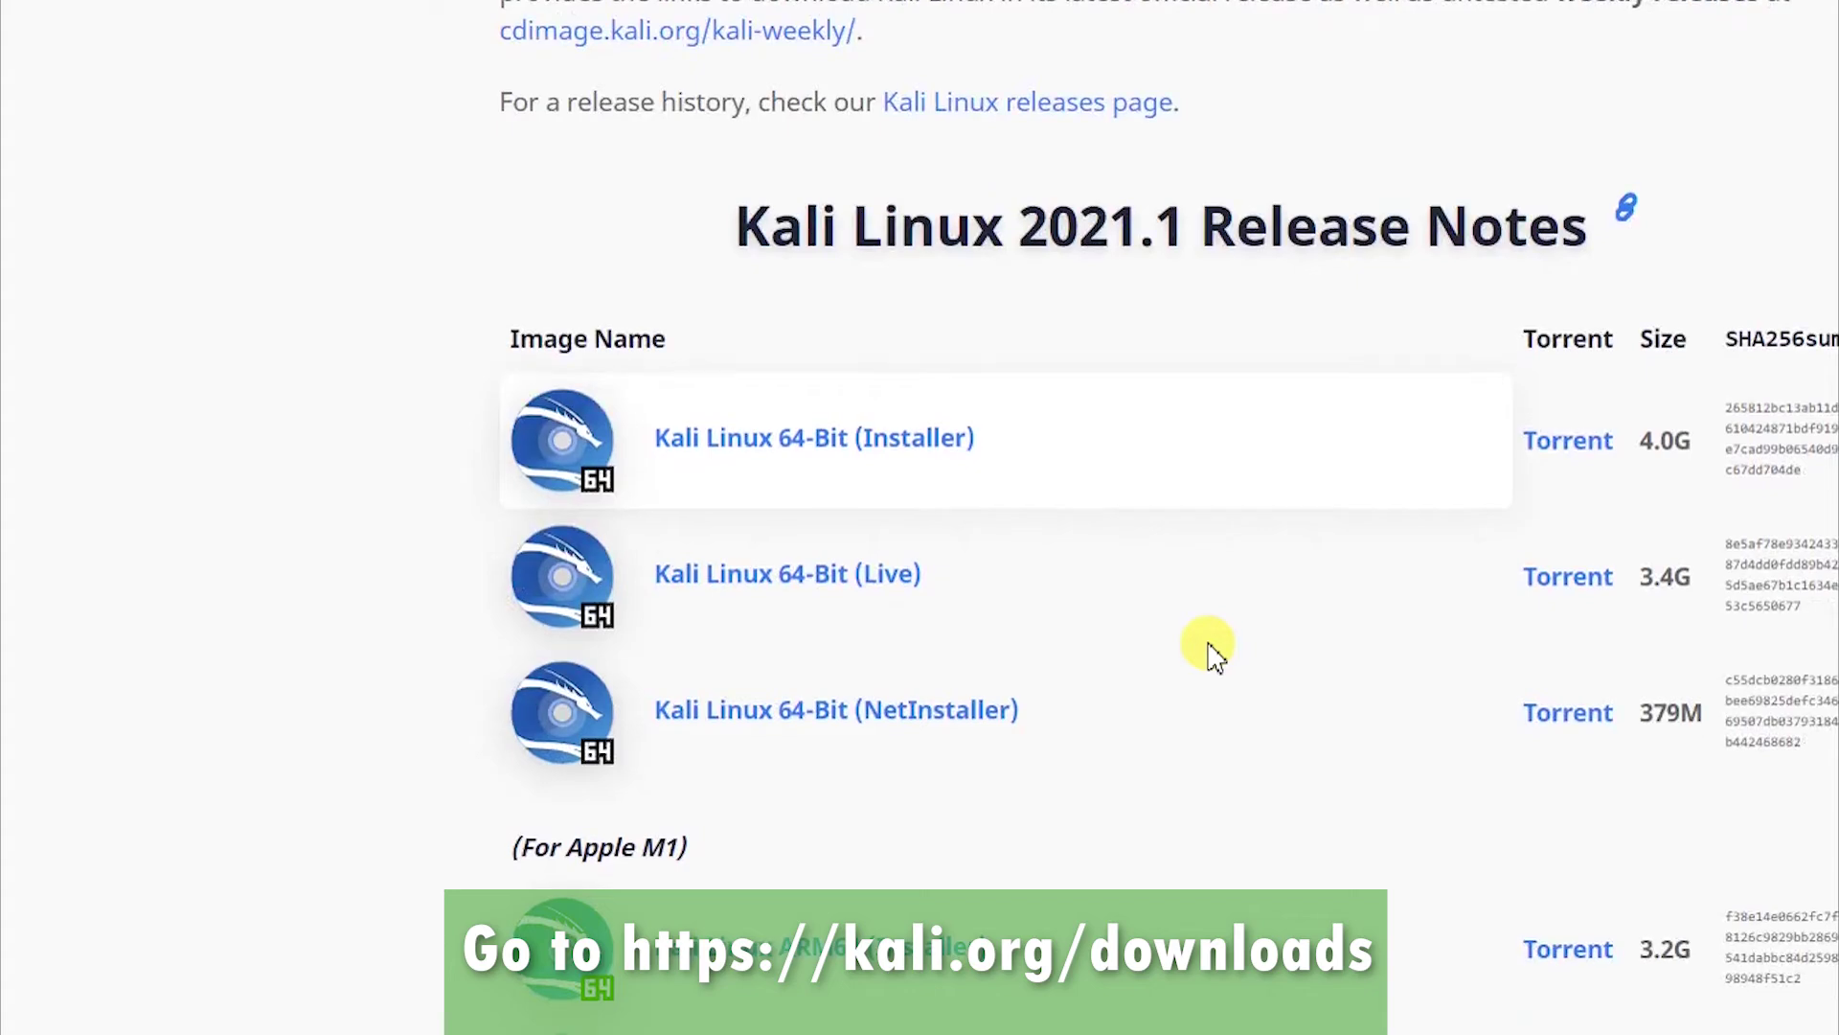
pyautogui.scroll(-3, 876, 599)
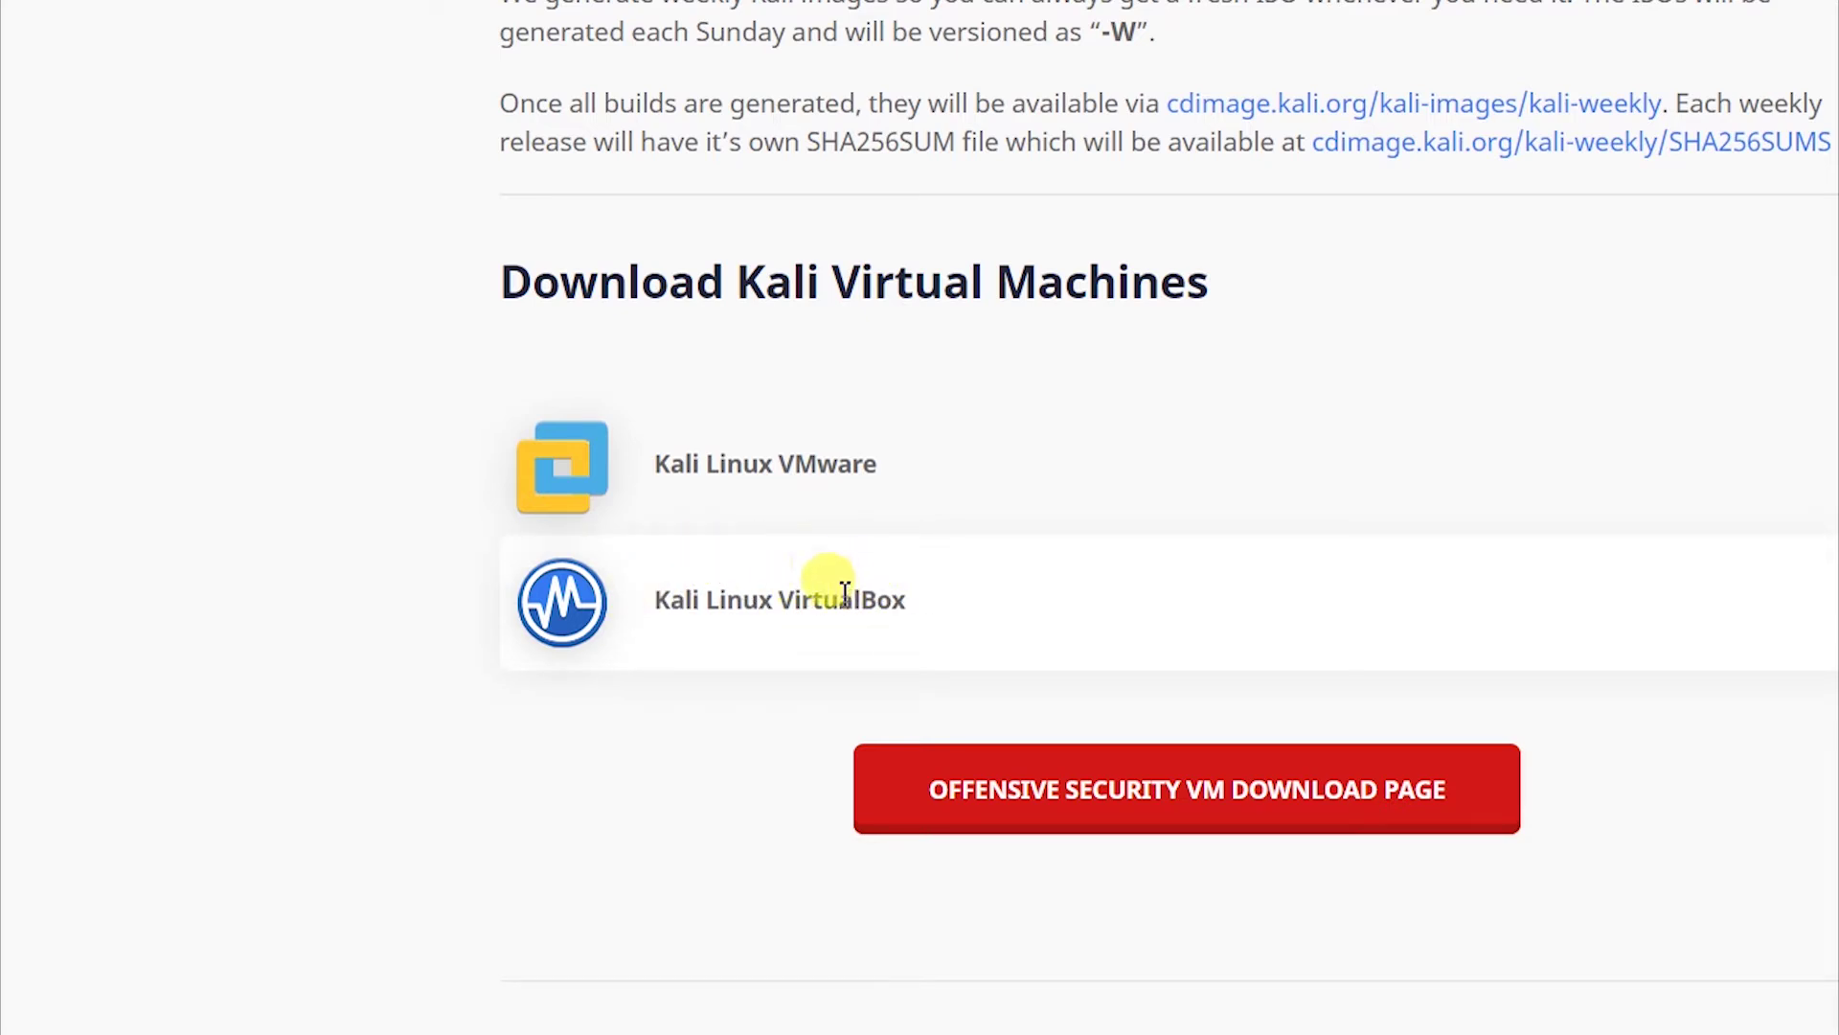
pyautogui.moveTo(955, 629); pyautogui.dragTo(880, 595)
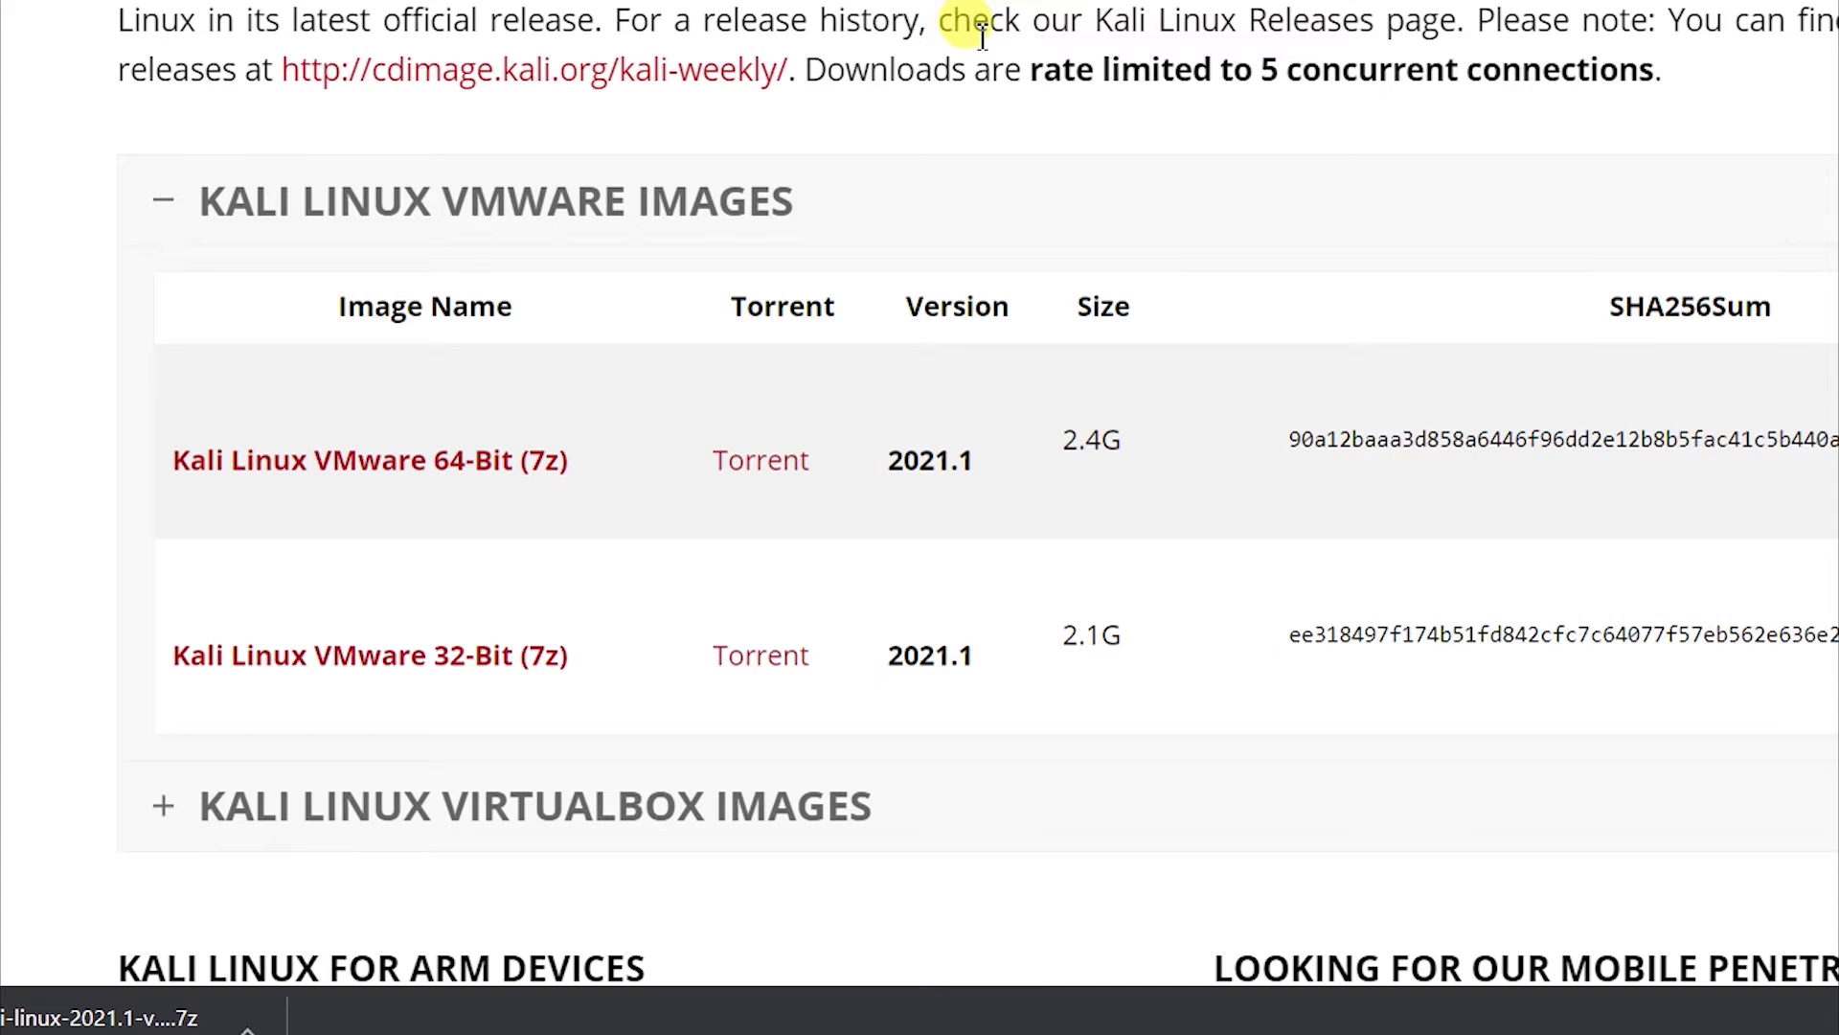
pyautogui.scroll(-1, 1142, 135)
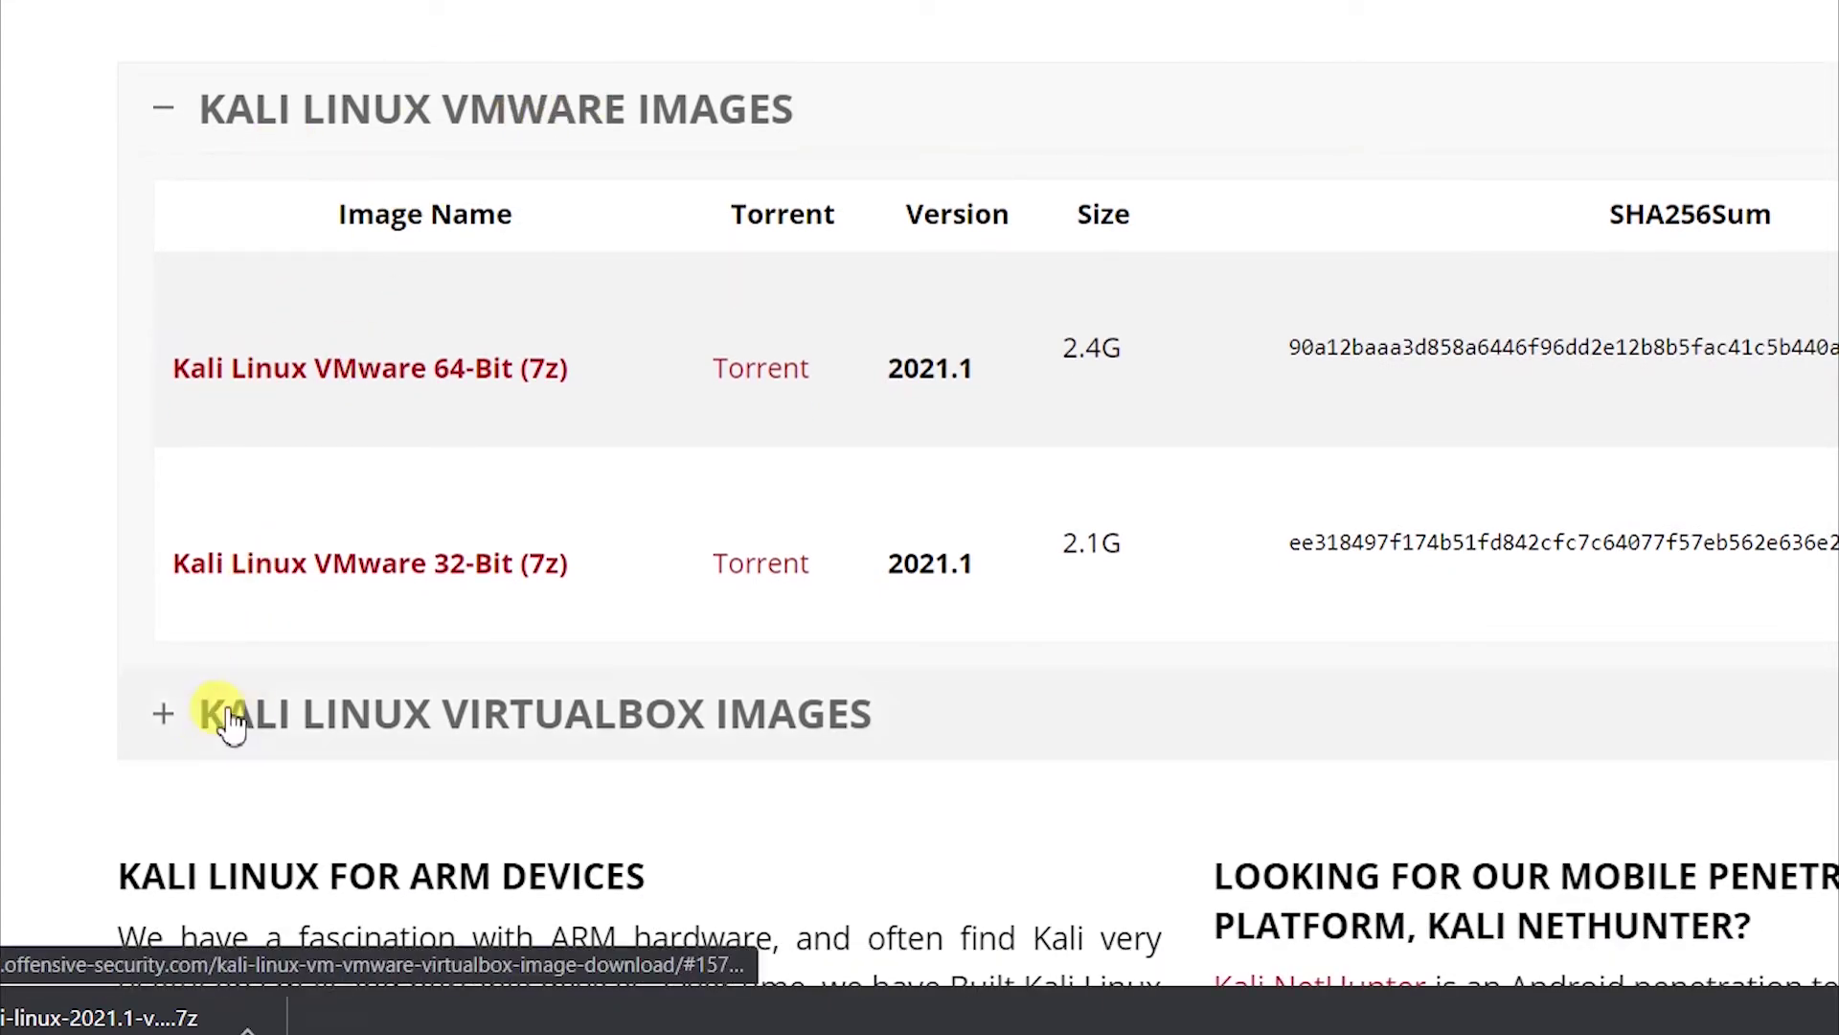
# - Expand the Kali Linux VirtualBox Images table and download the 64-bit OVA
pyautogui.click(161, 716)
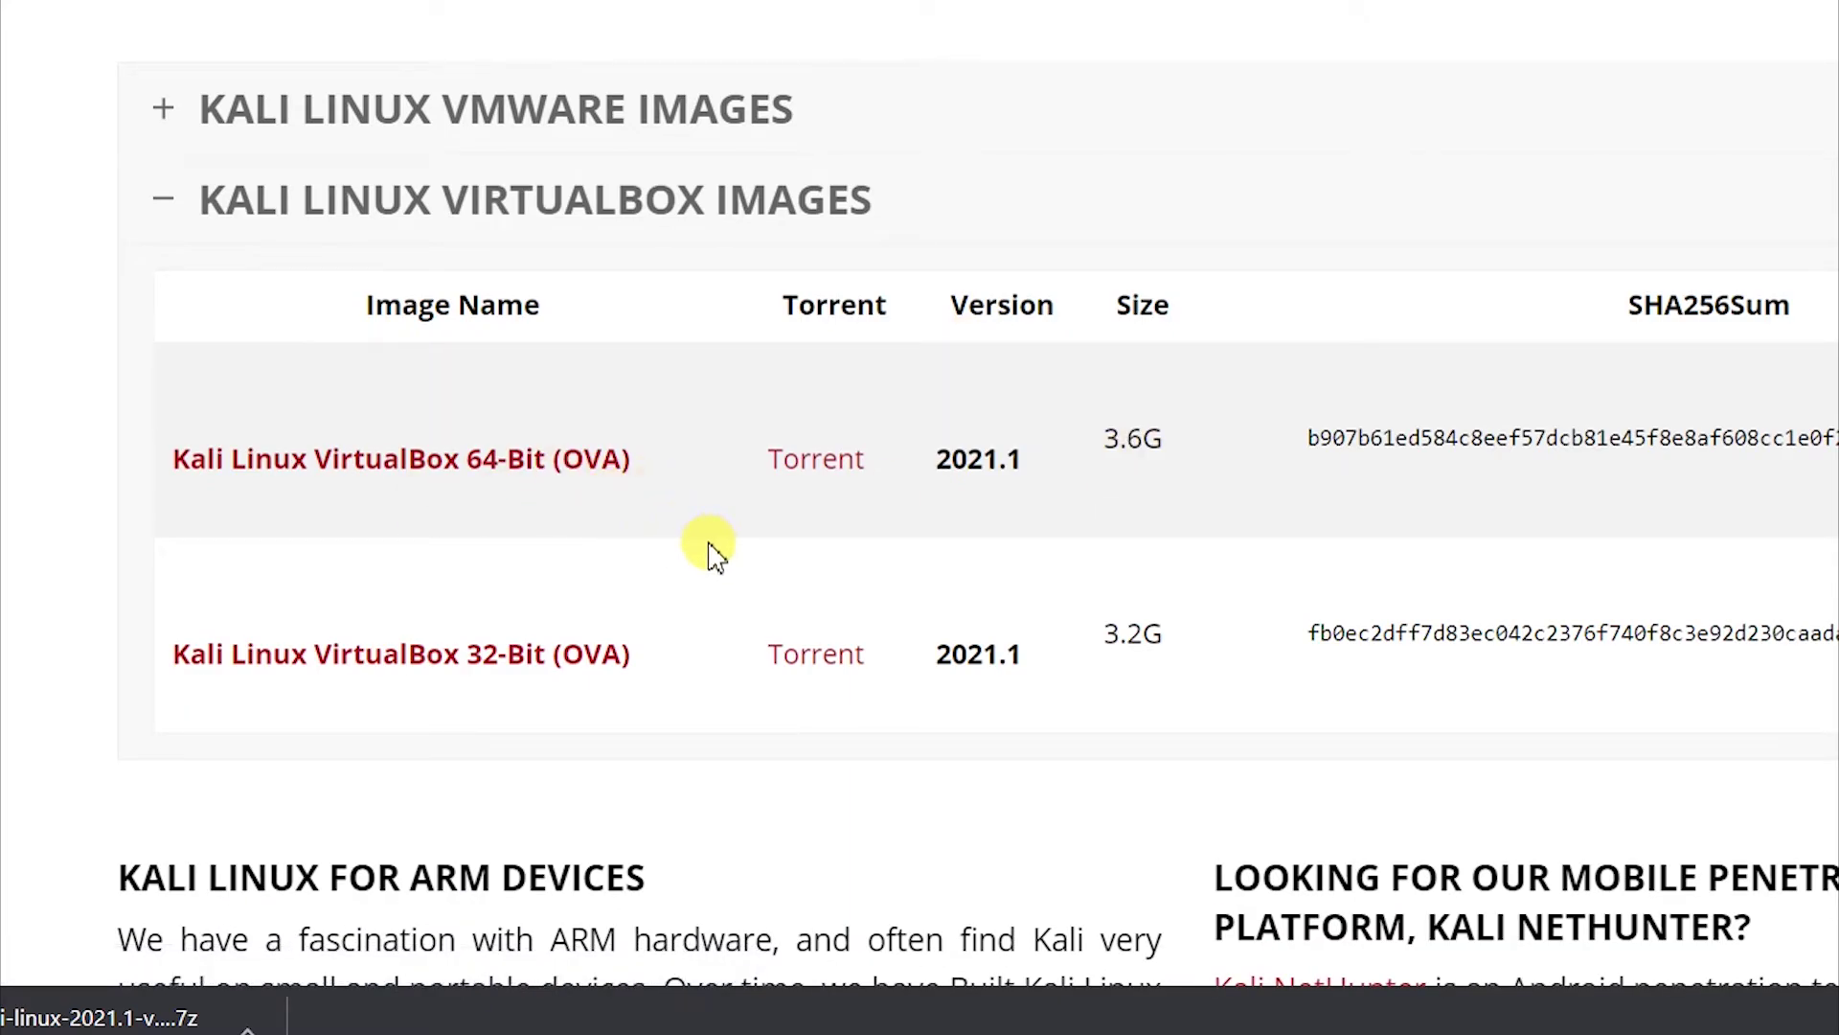
pyautogui.click(794, 633)
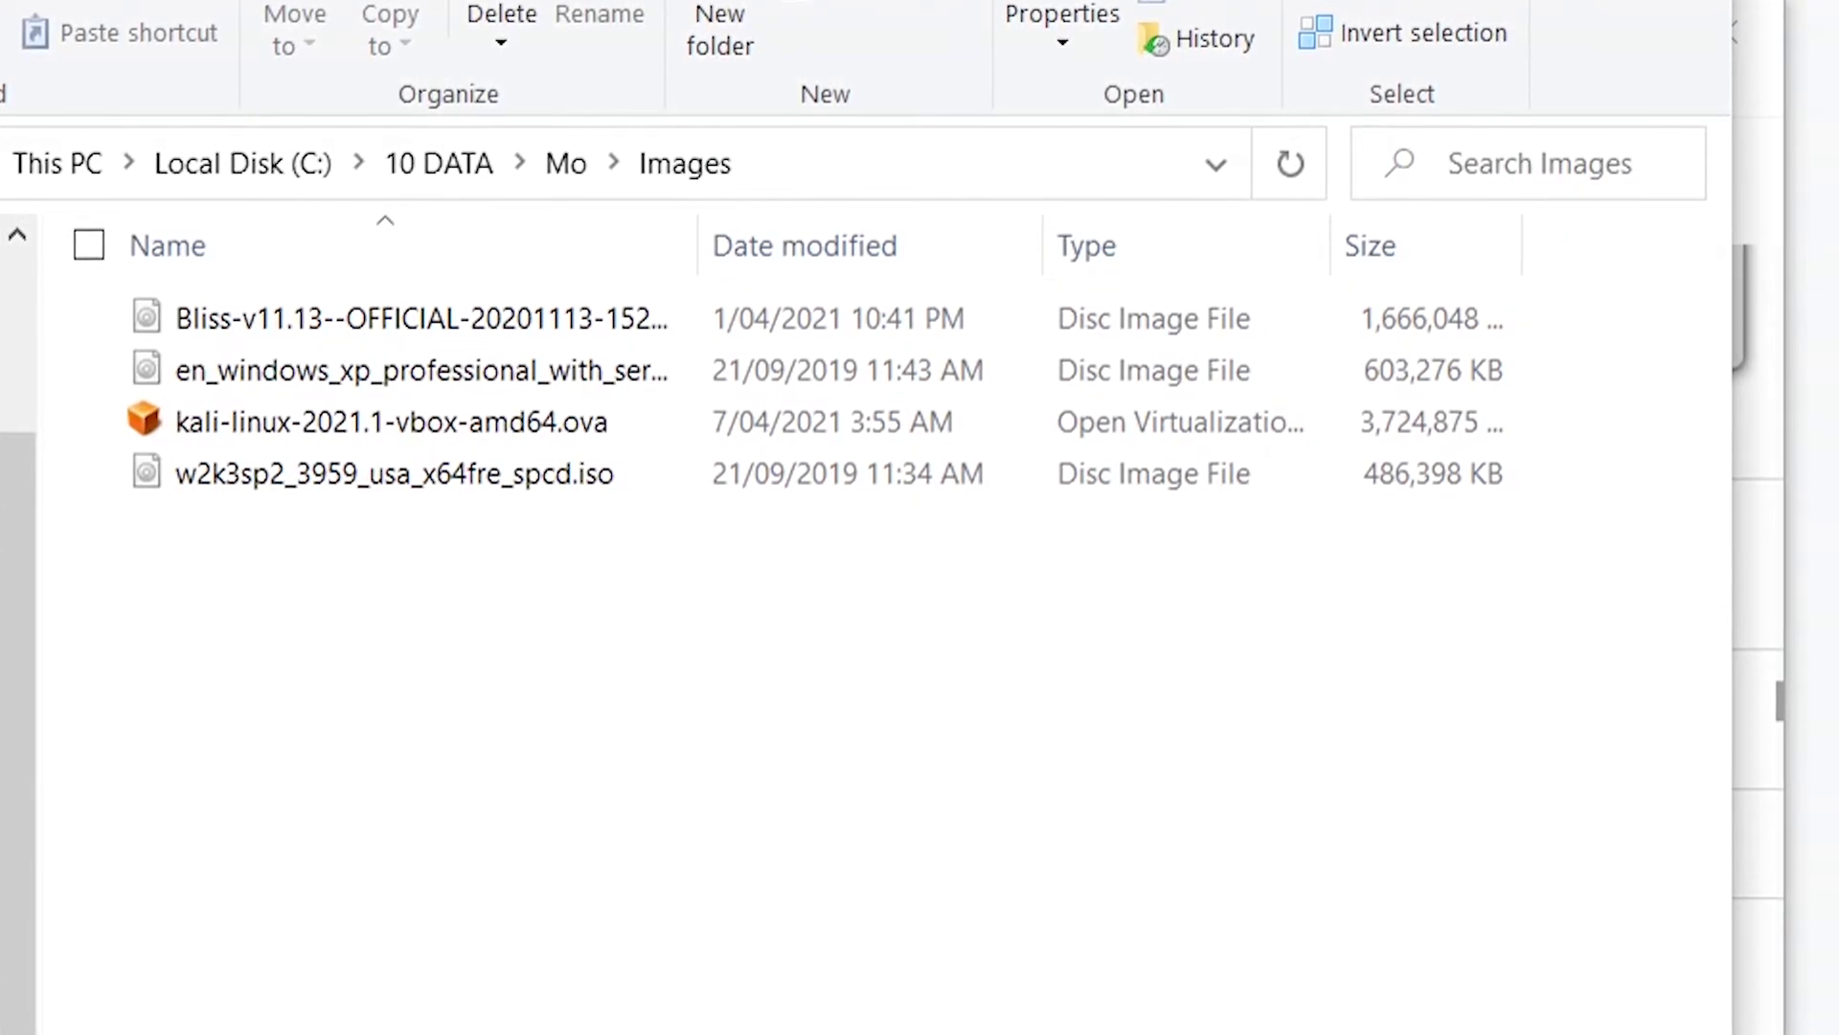
# - Select kali-linux-2021.1-vbox-amd64.ova in the Images folder, then switch to VirtualBox Manager
pyautogui.click(610, 417)
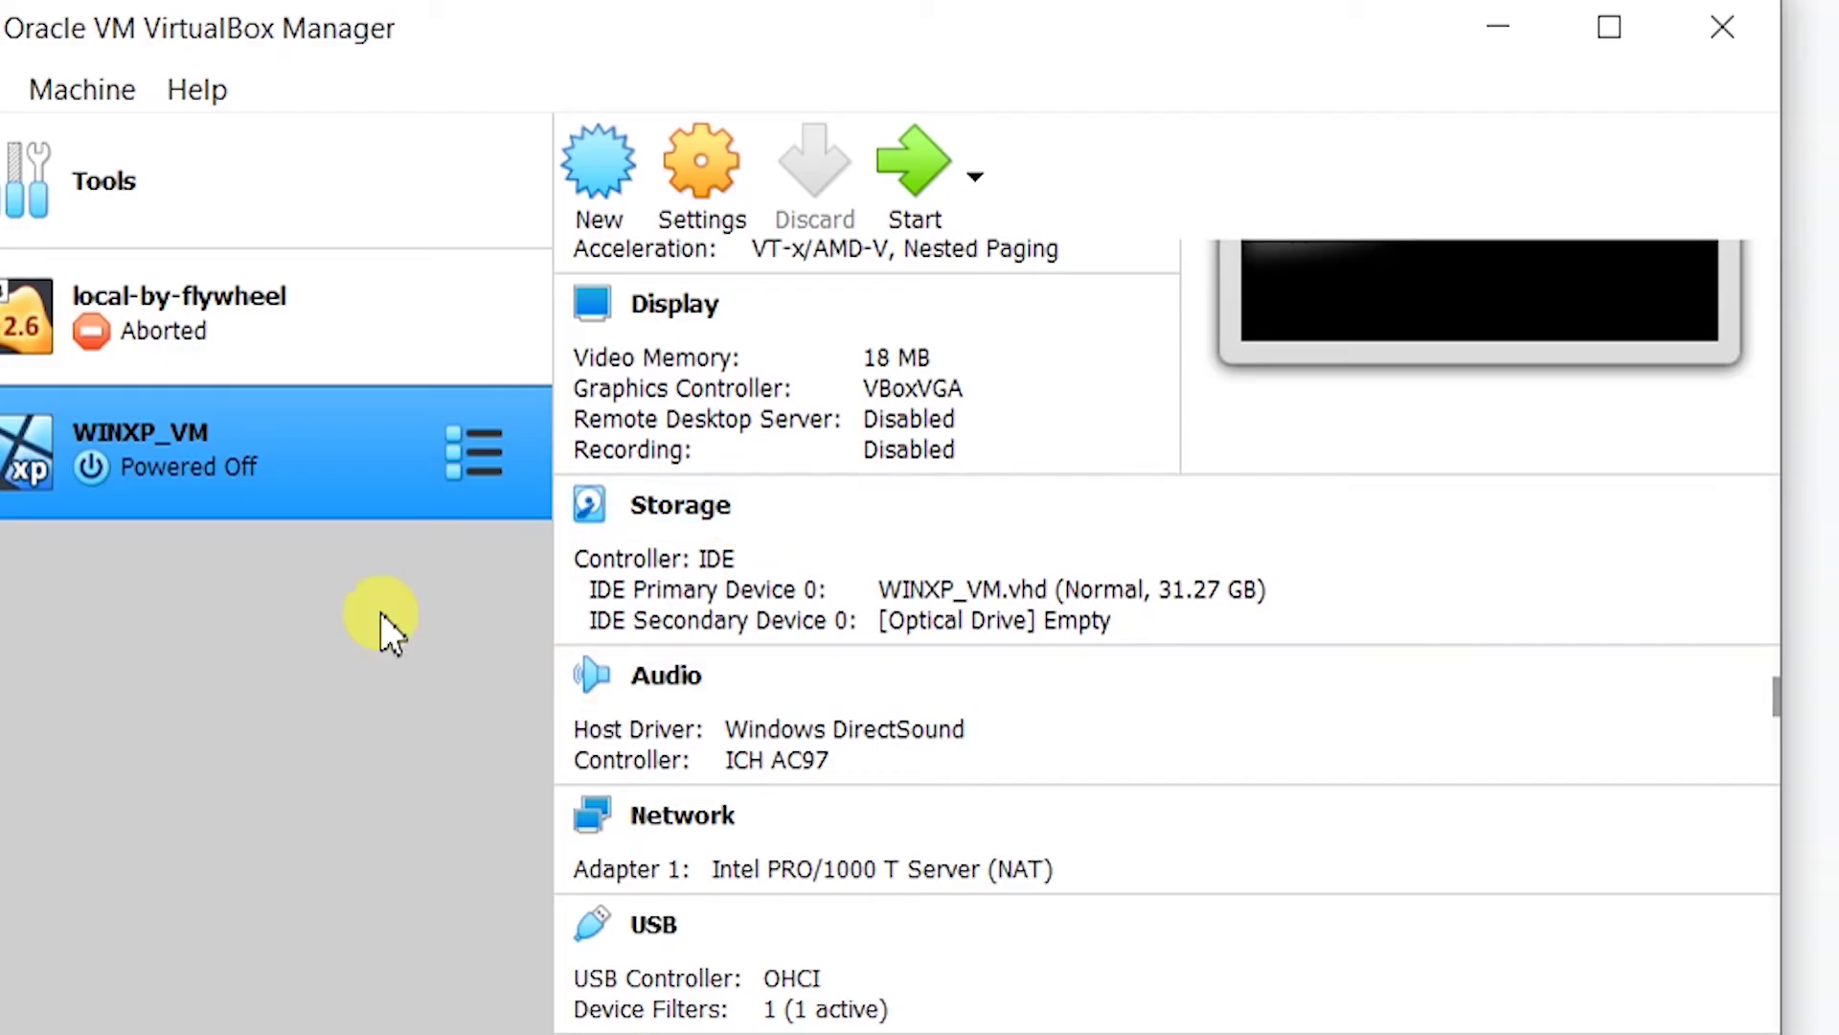
pyautogui.click(5, 90)
# - Load the Kali 2021.1 OVA into the Import Appliance wizard and start importing it
pyautogui.click(62, 199)
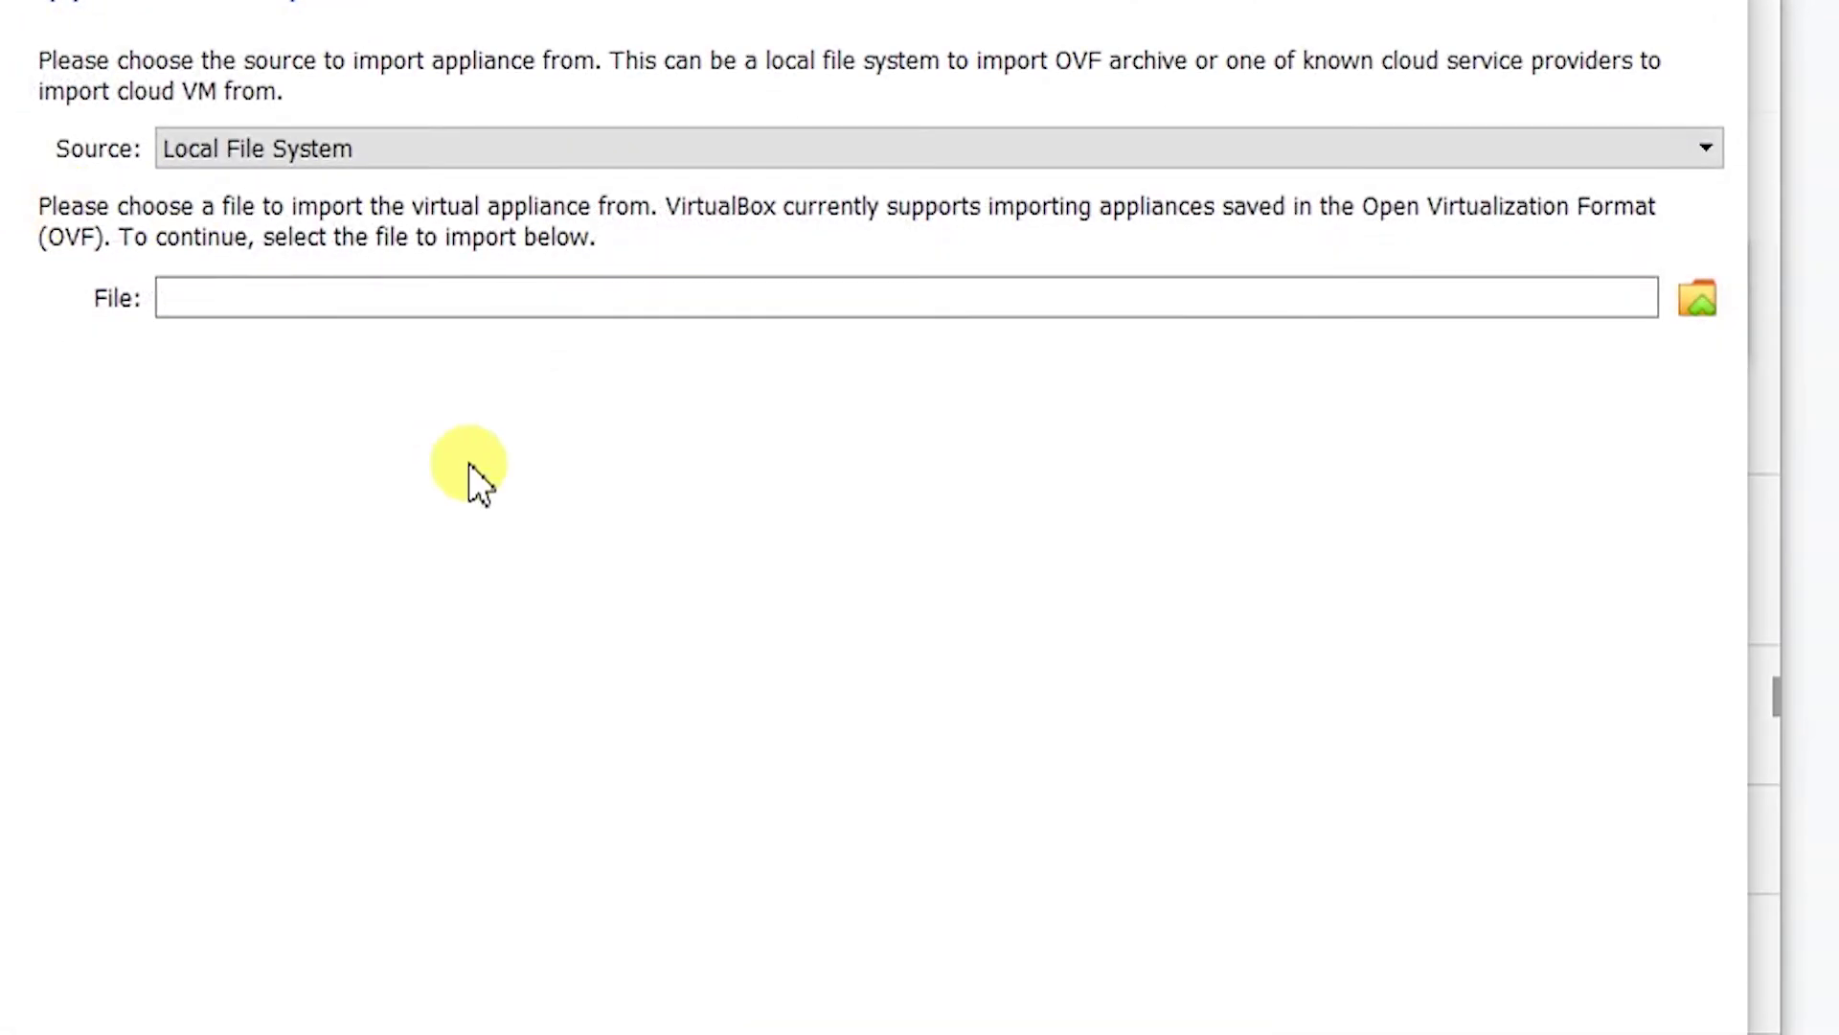
pyautogui.click(1705, 302)
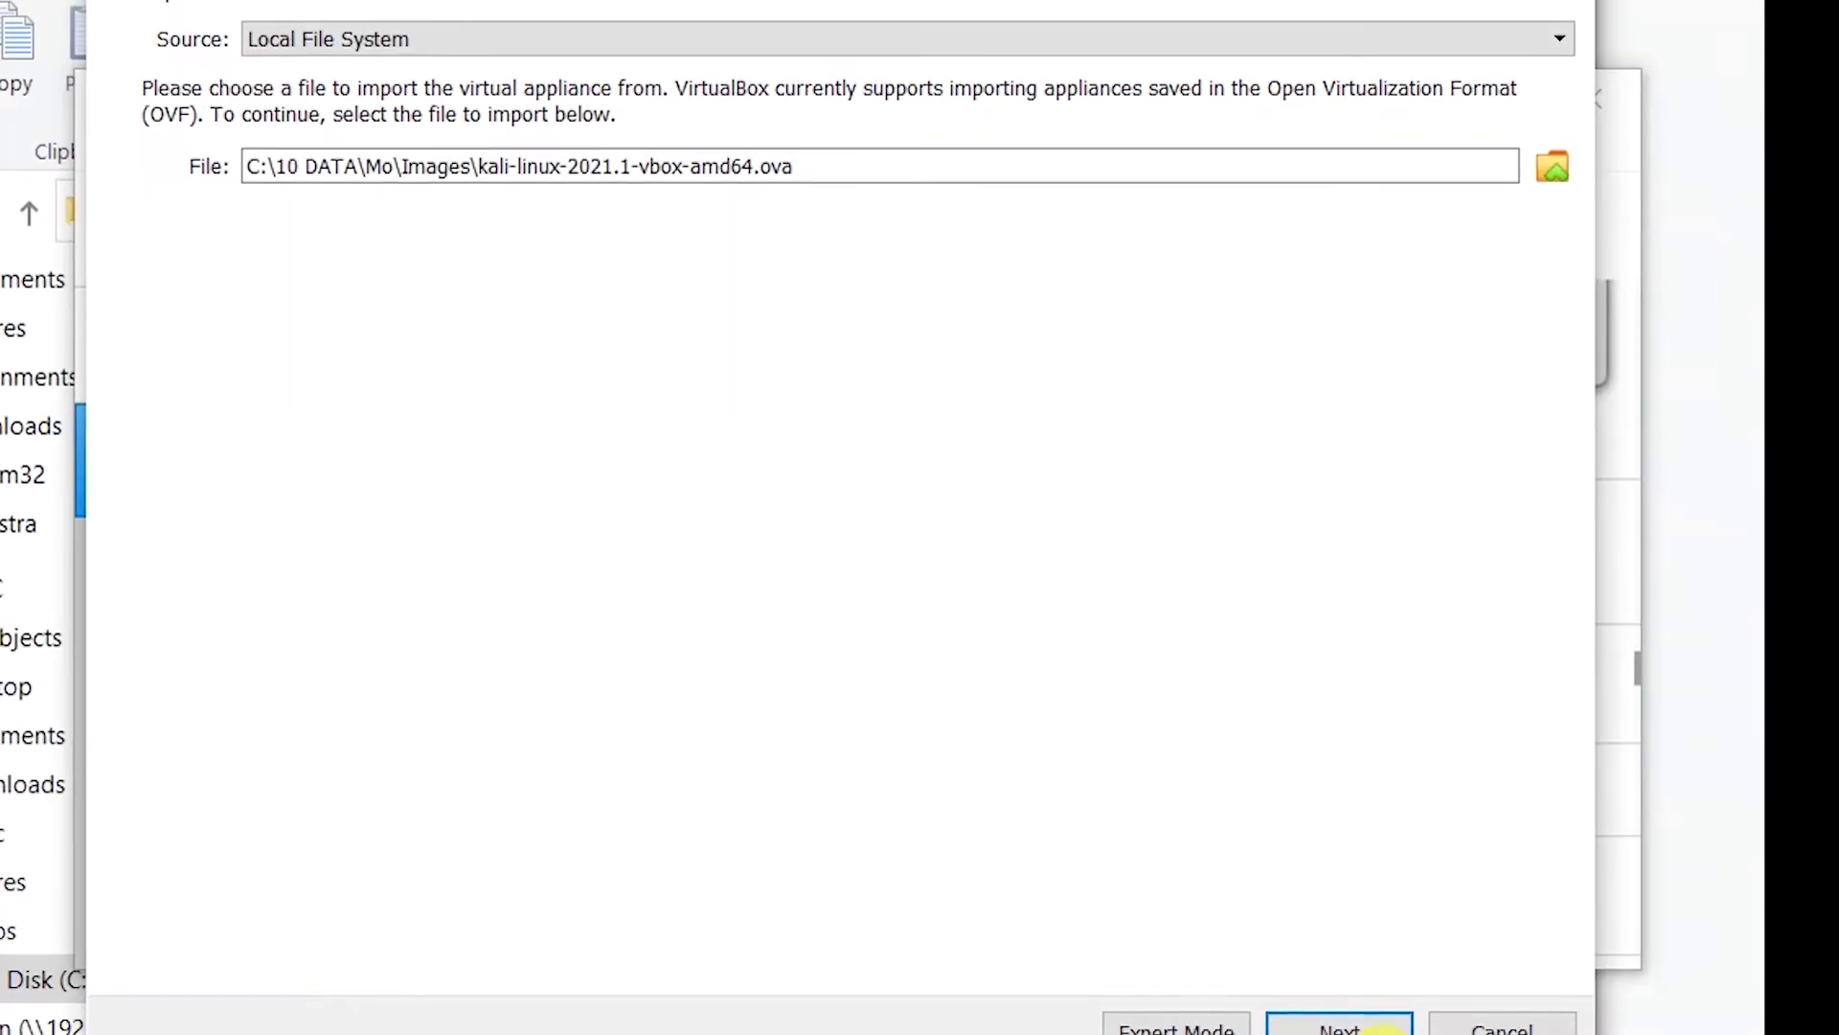
pyautogui.click(1343, 1025)
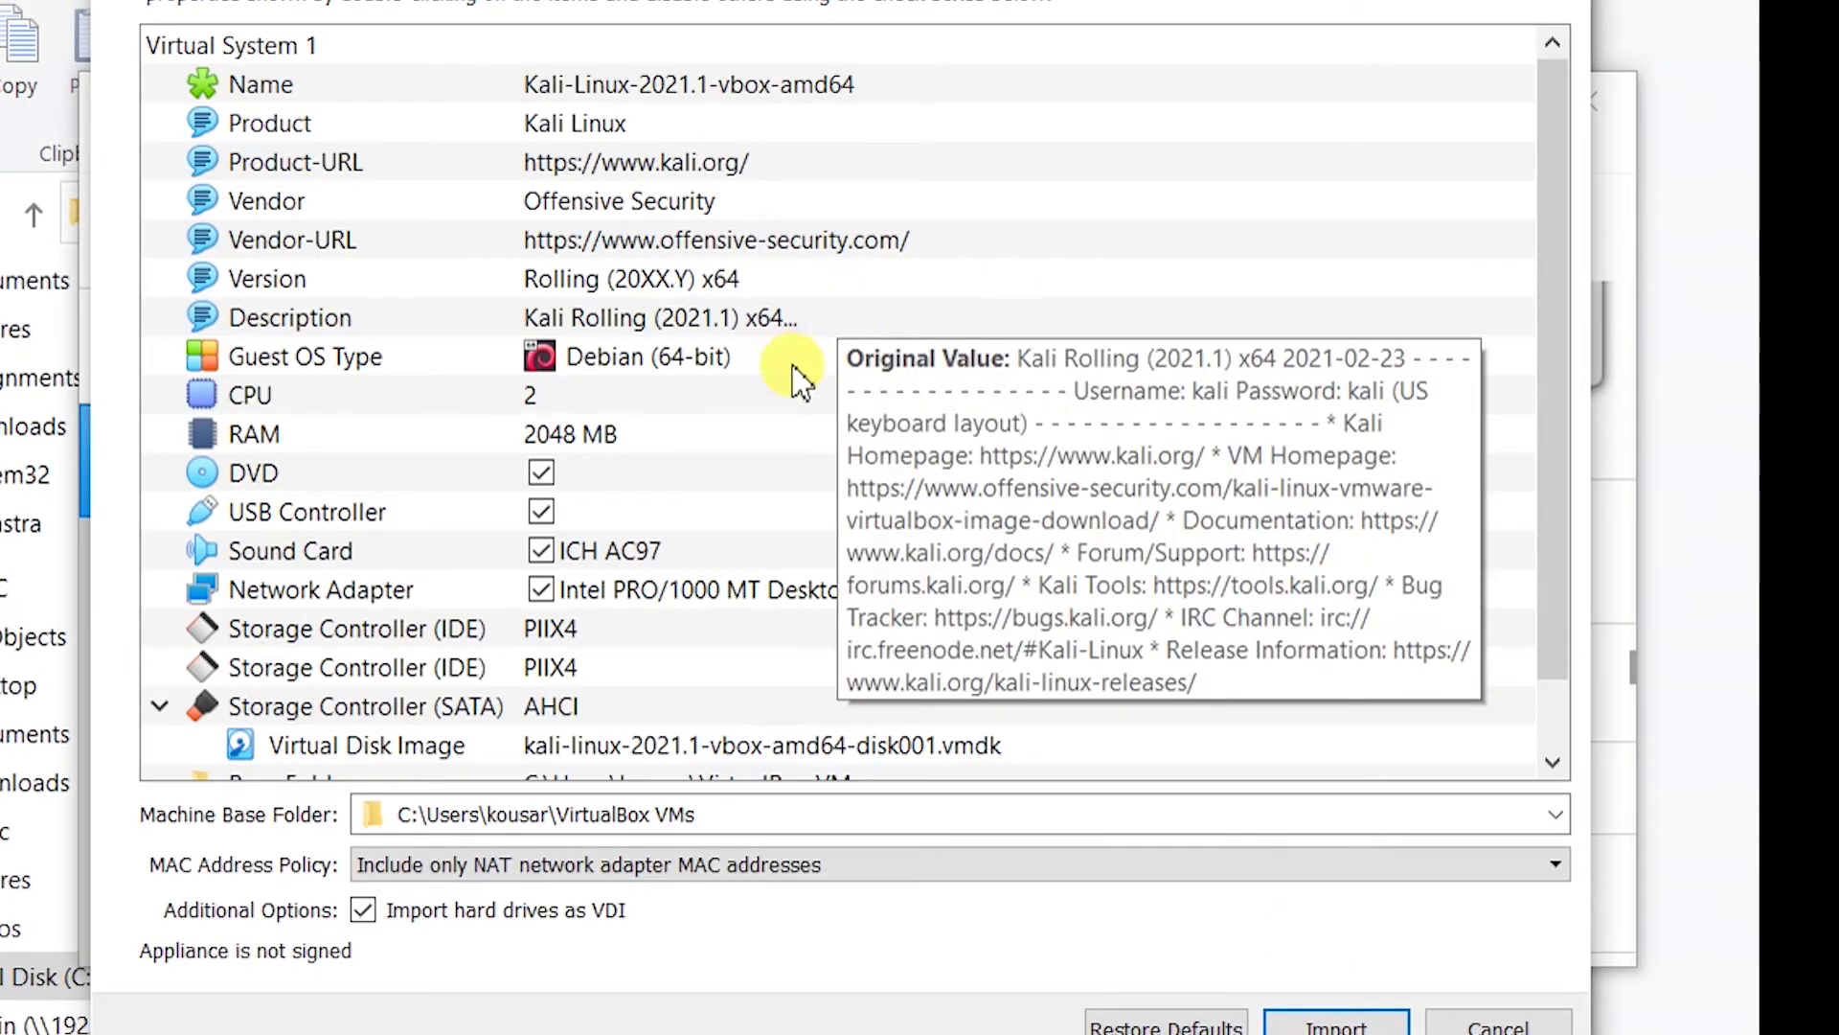
pyautogui.scroll(-1, 1013, 526)
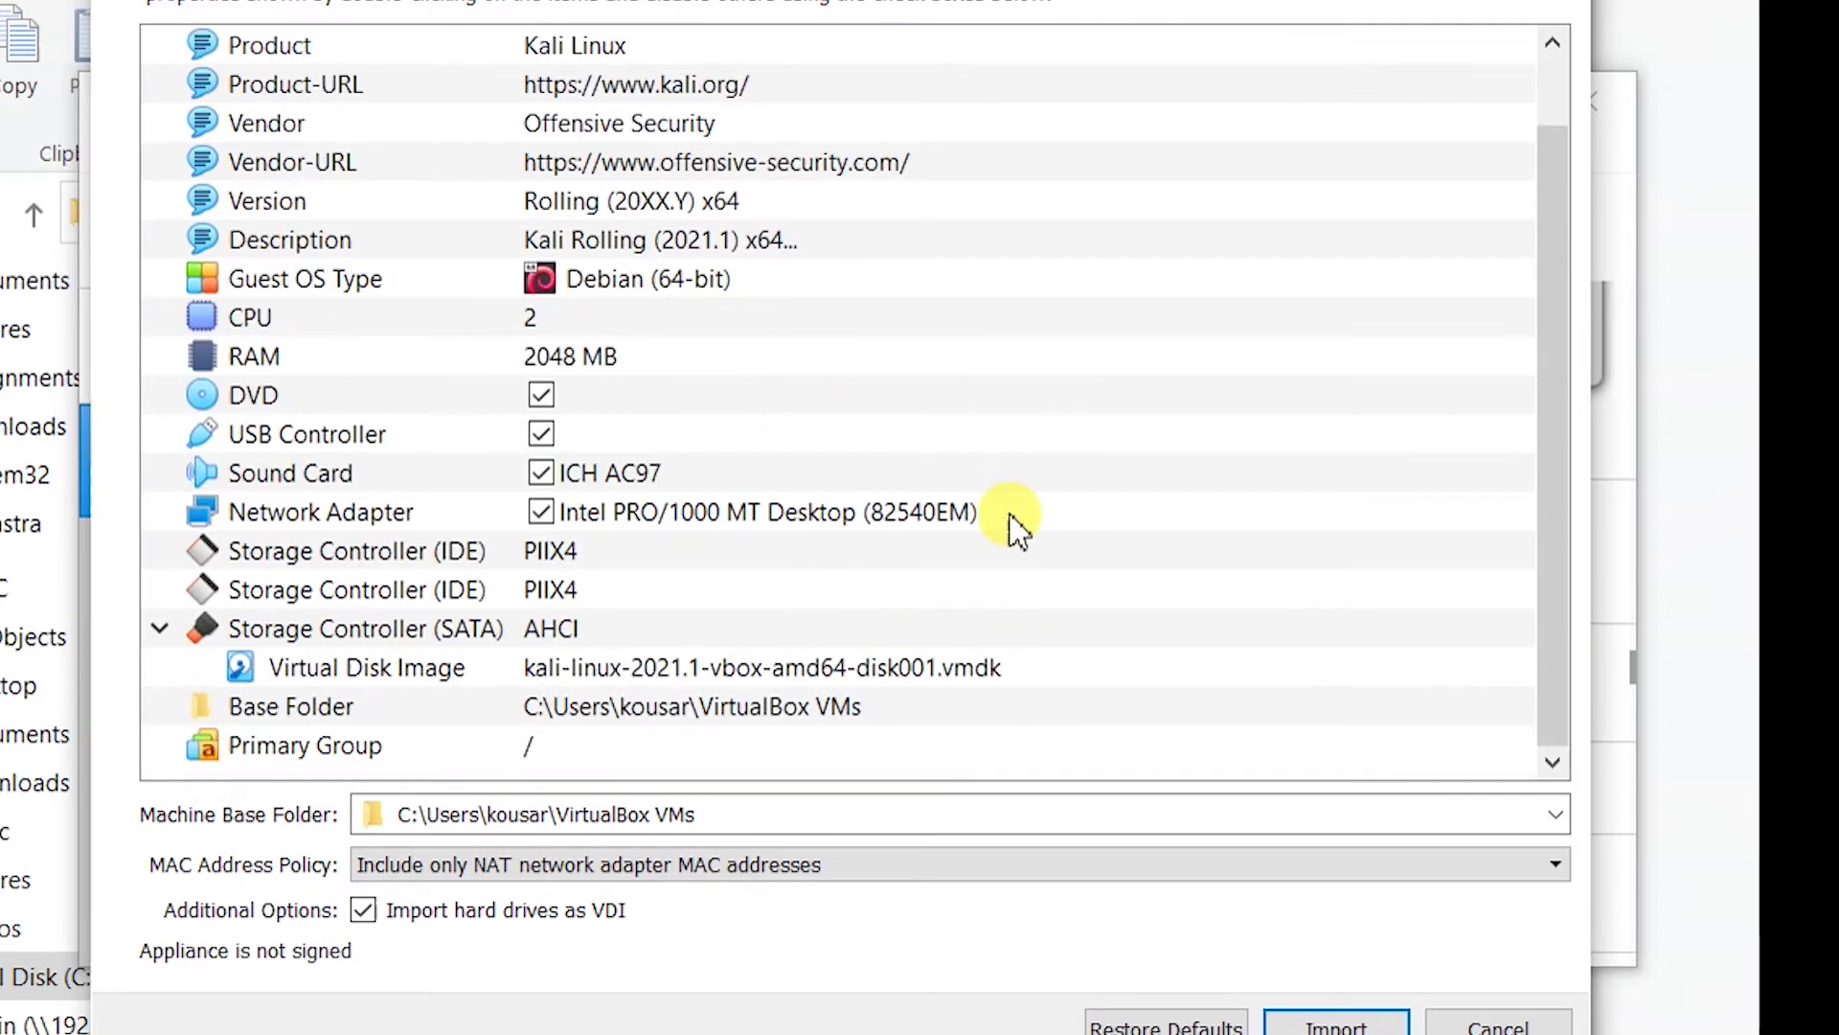
pyautogui.scroll(1, 1013, 526)
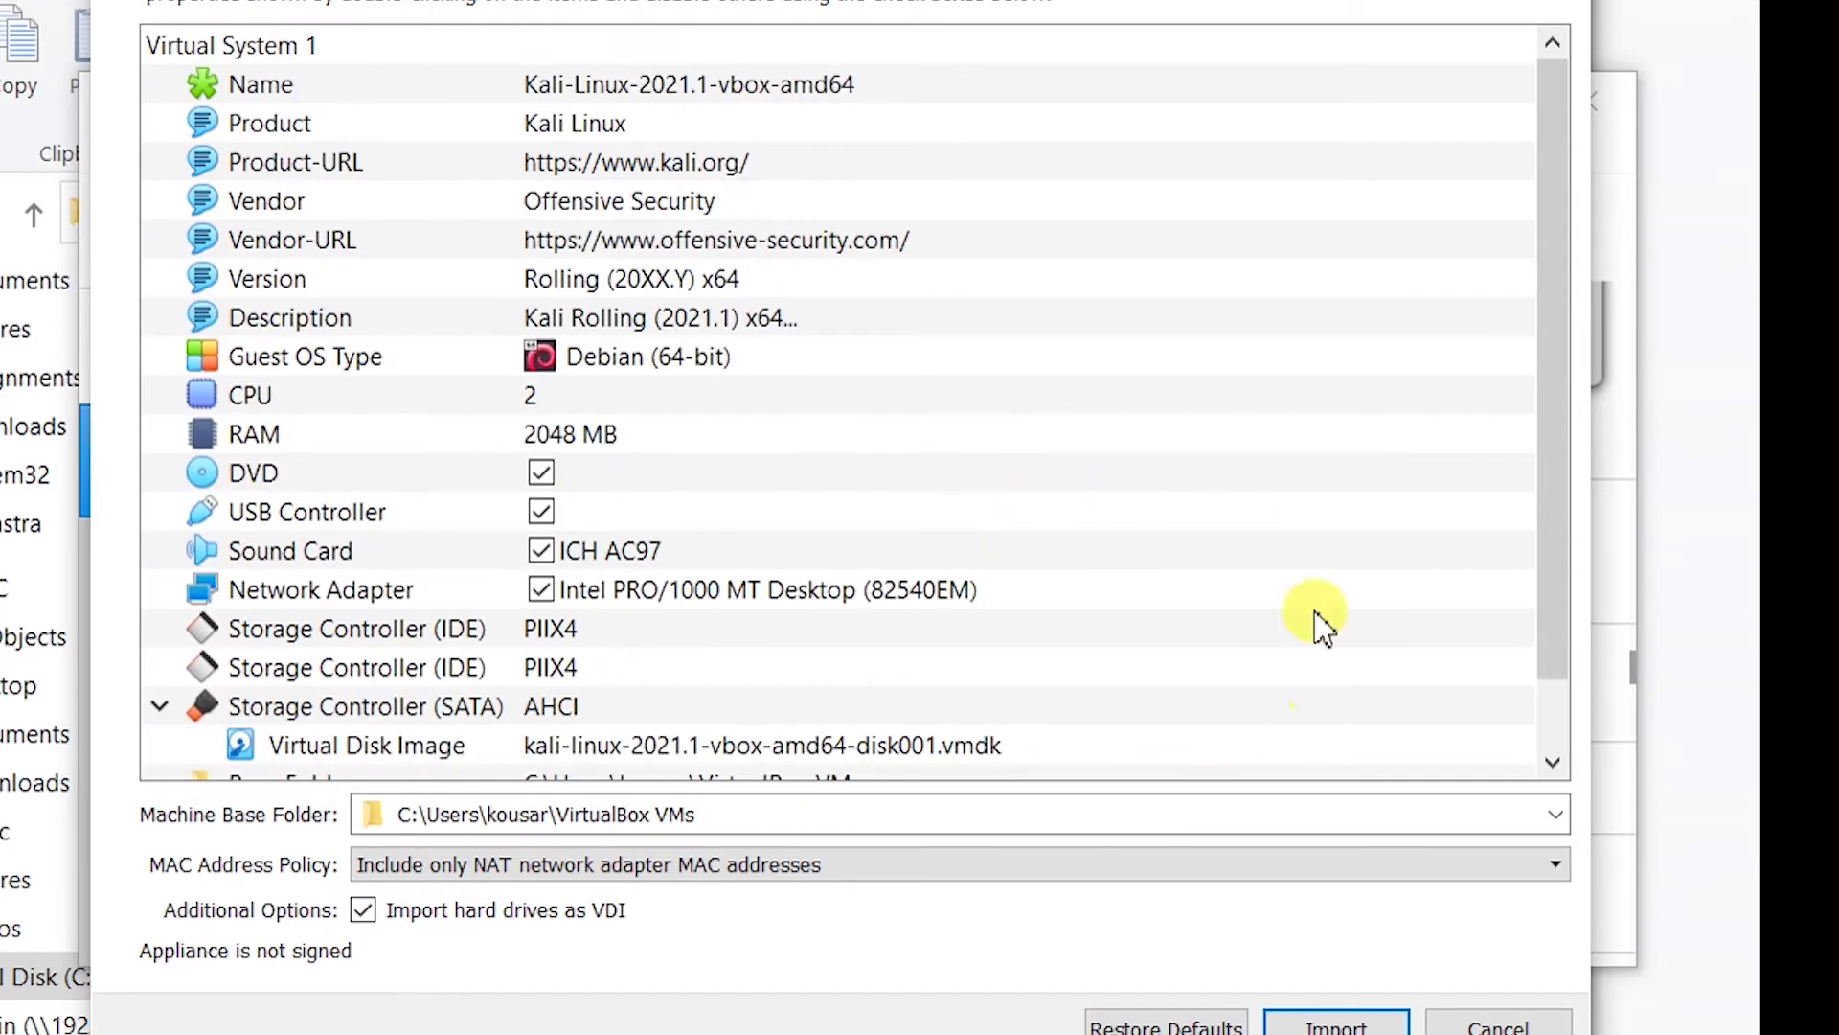
pyautogui.click(1336, 1027)
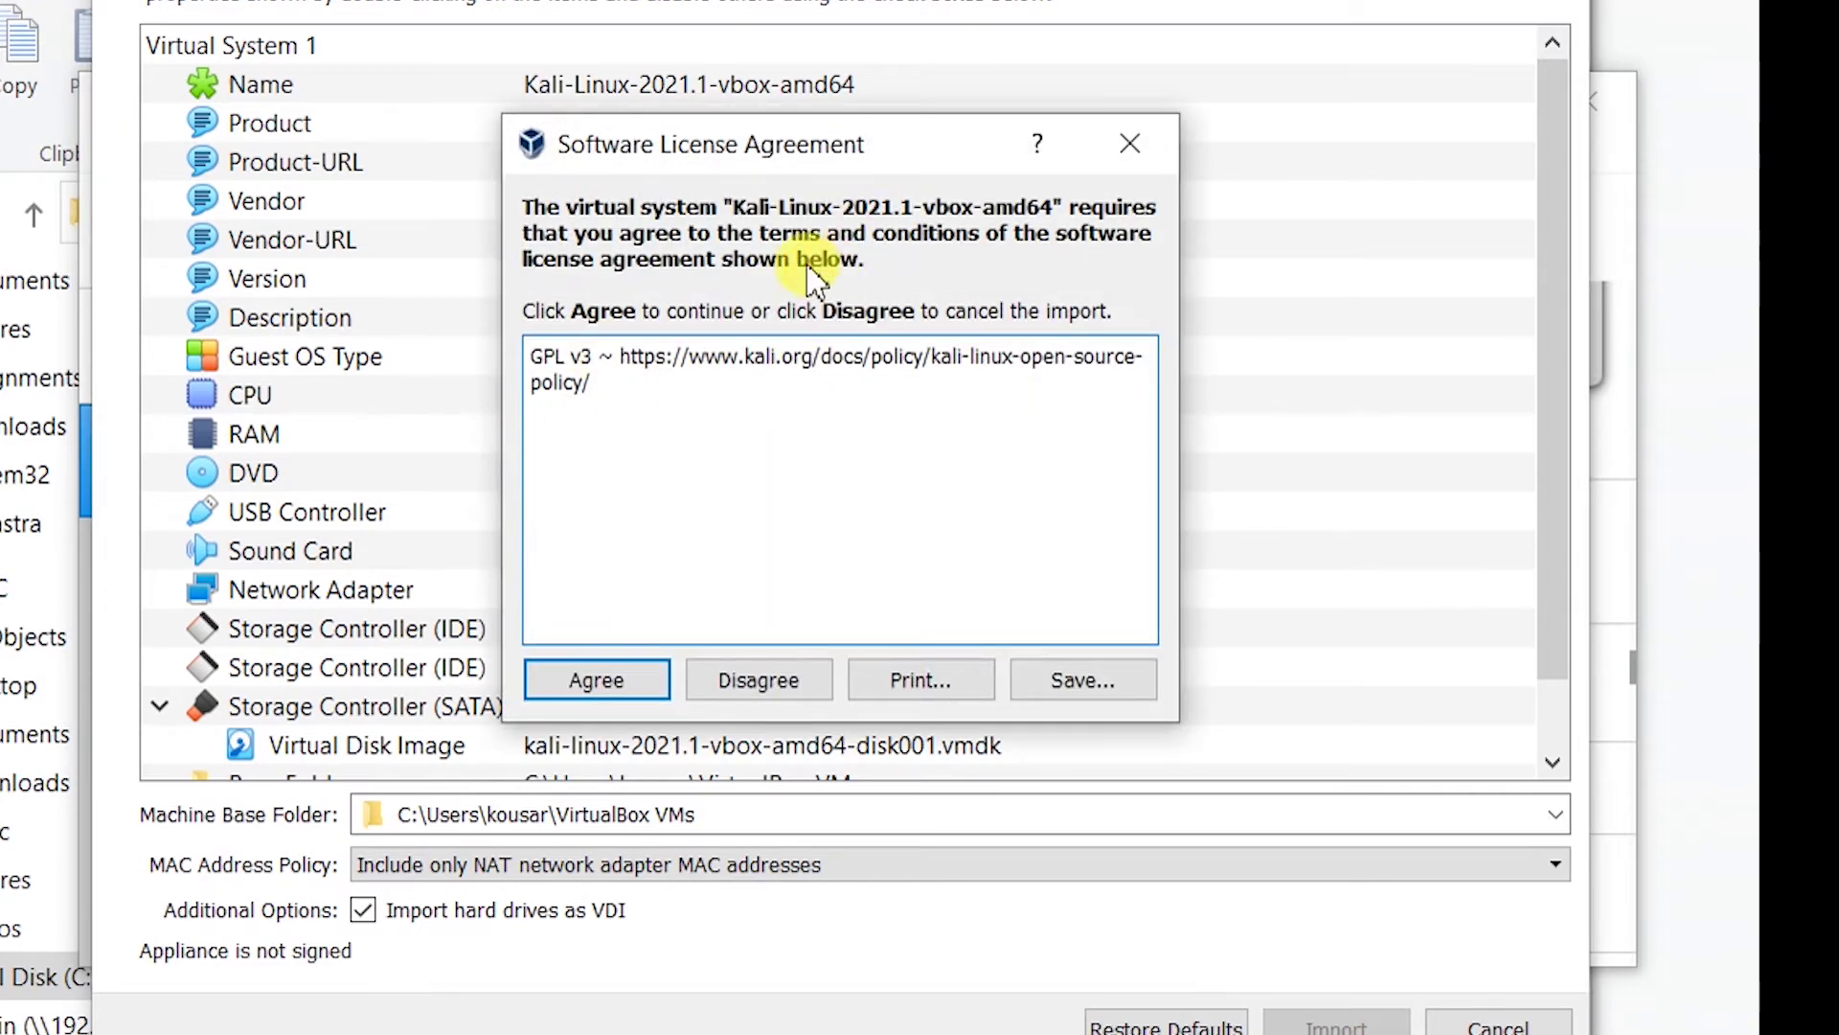
# - Accept the Kali license agreement and let the 80 GB appliance finish importing
pyautogui.click(647, 693)
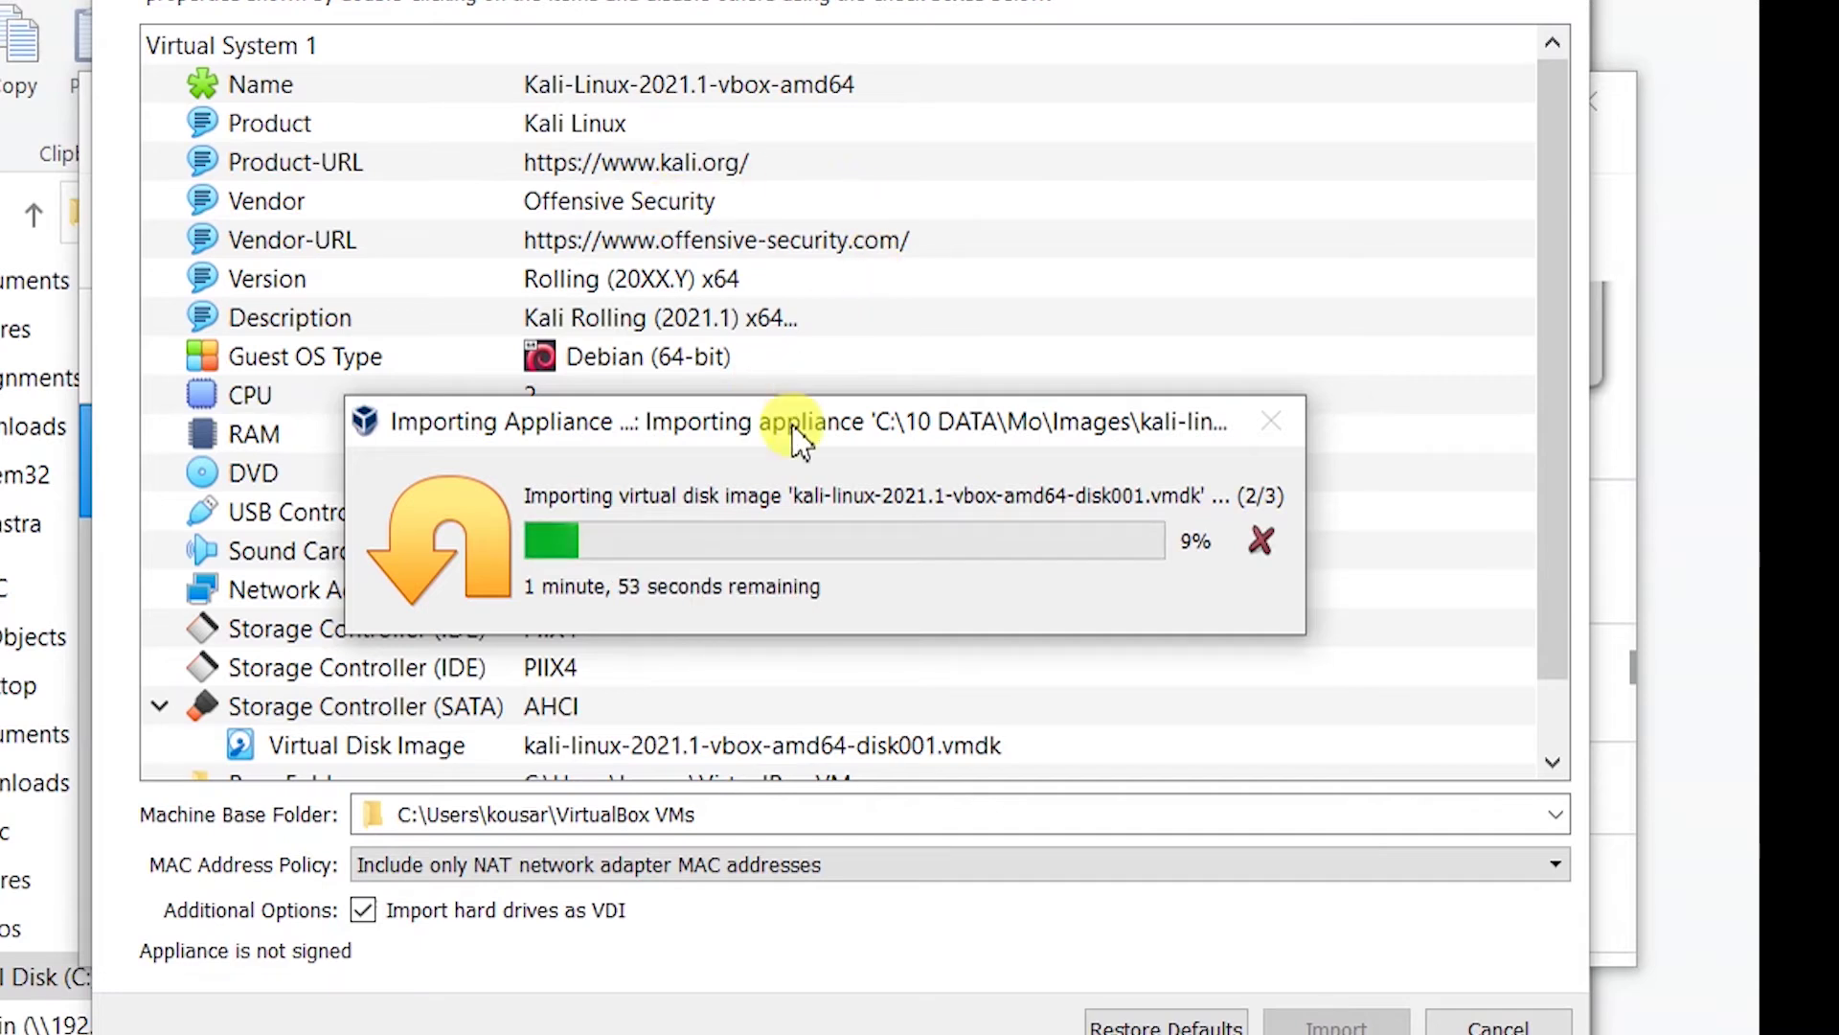
pyautogui.moveTo(817, 439); pyautogui.dragTo(1126, 397)
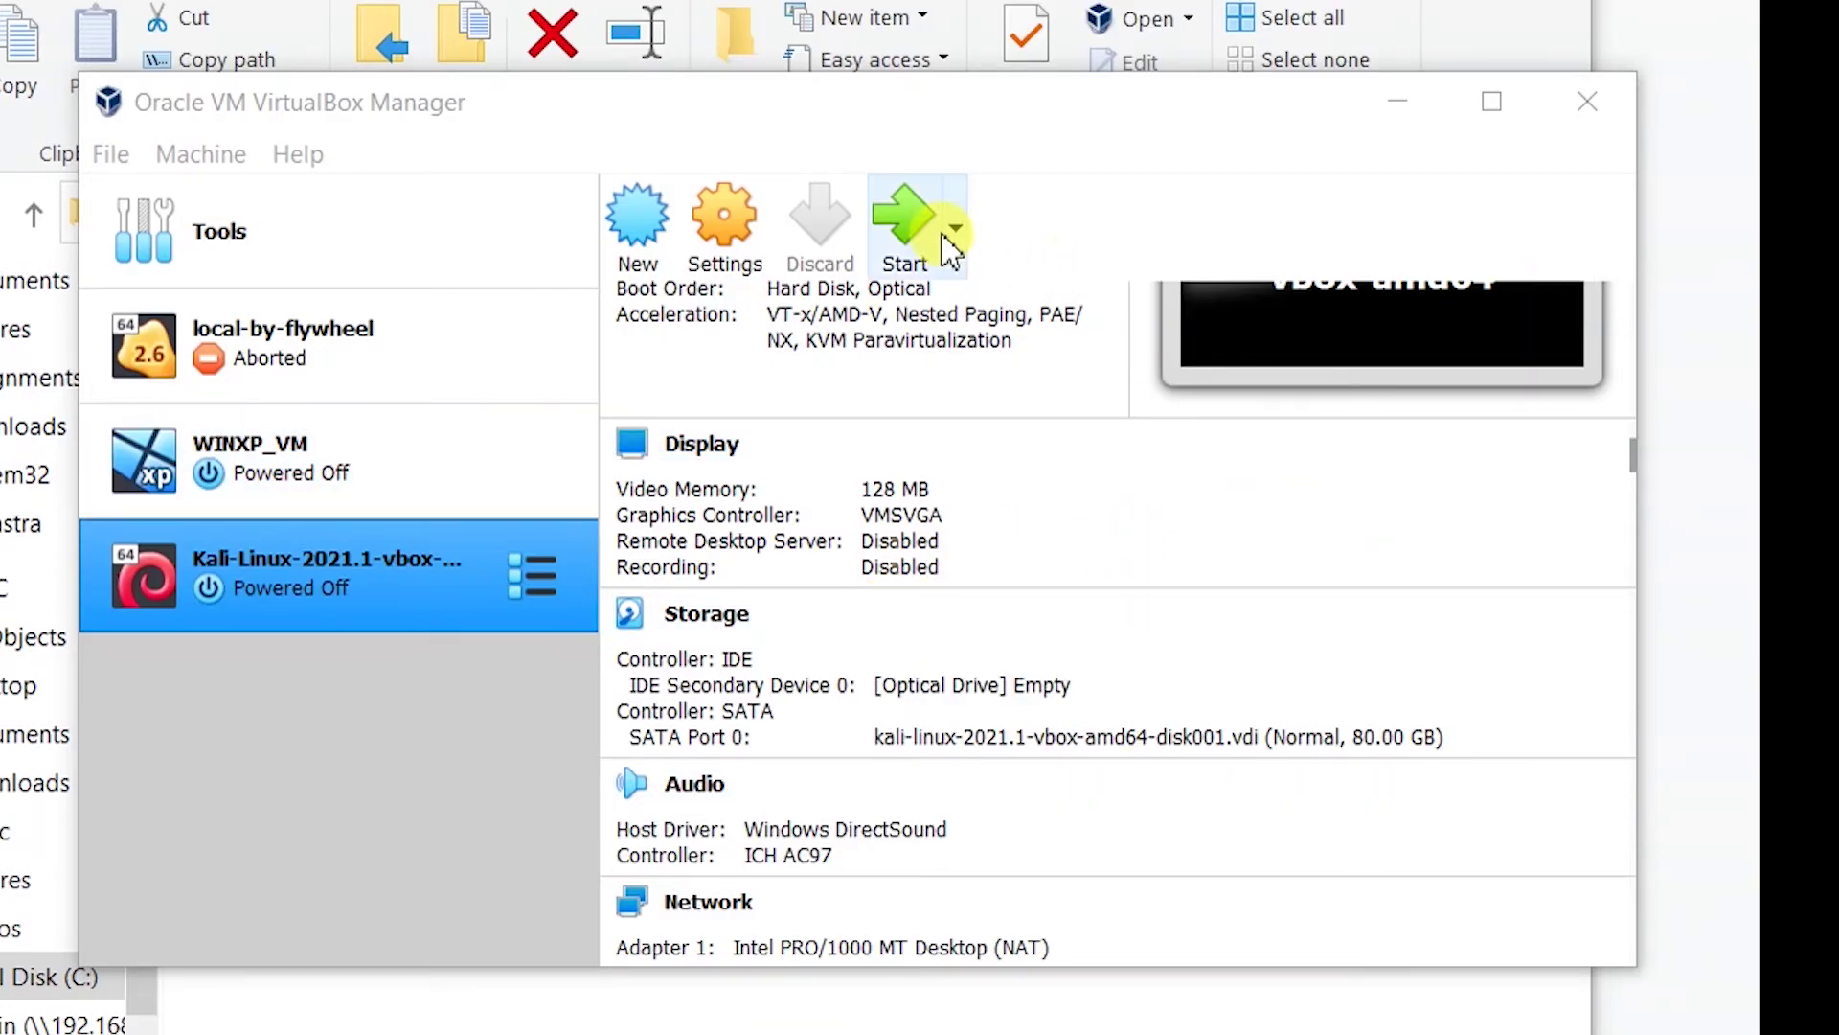
# - Start the Kali VM, dismiss the auto-capture and mouse integration notices, and boot to login
pyautogui.click(909, 230)
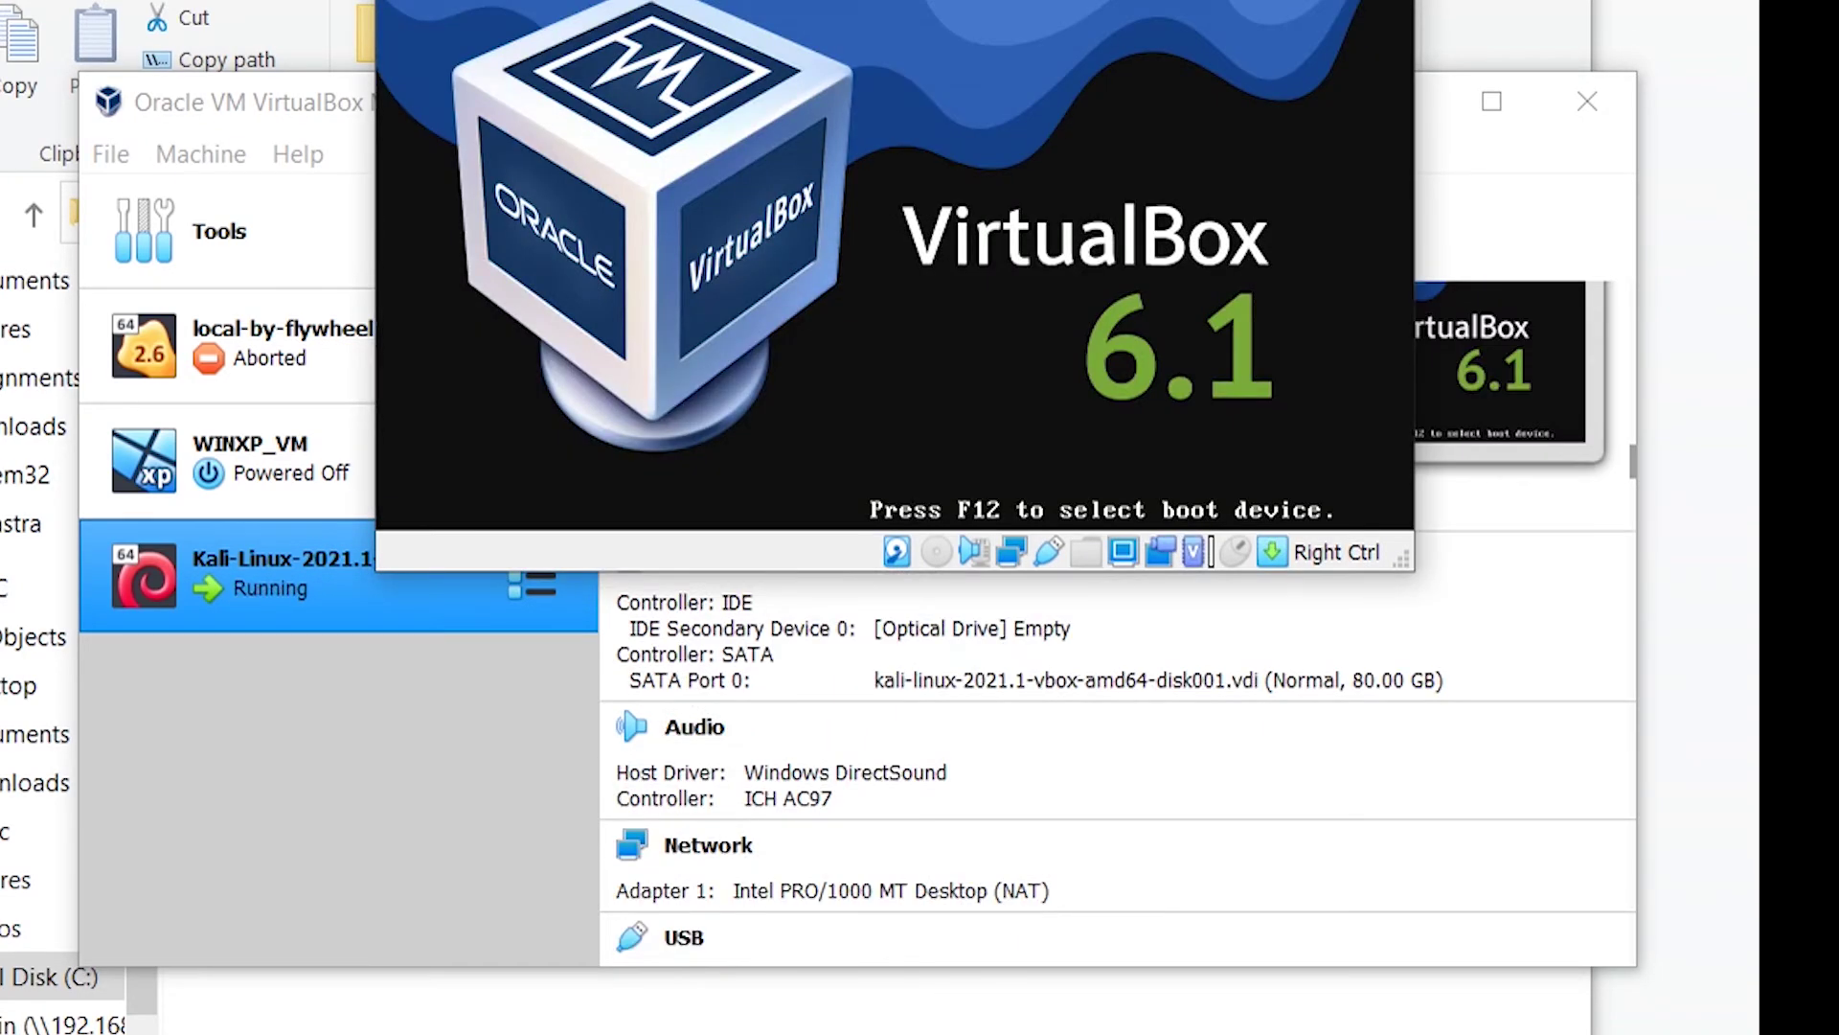
pyautogui.moveTo(1001, 2); pyautogui.dragTo(701, 43)
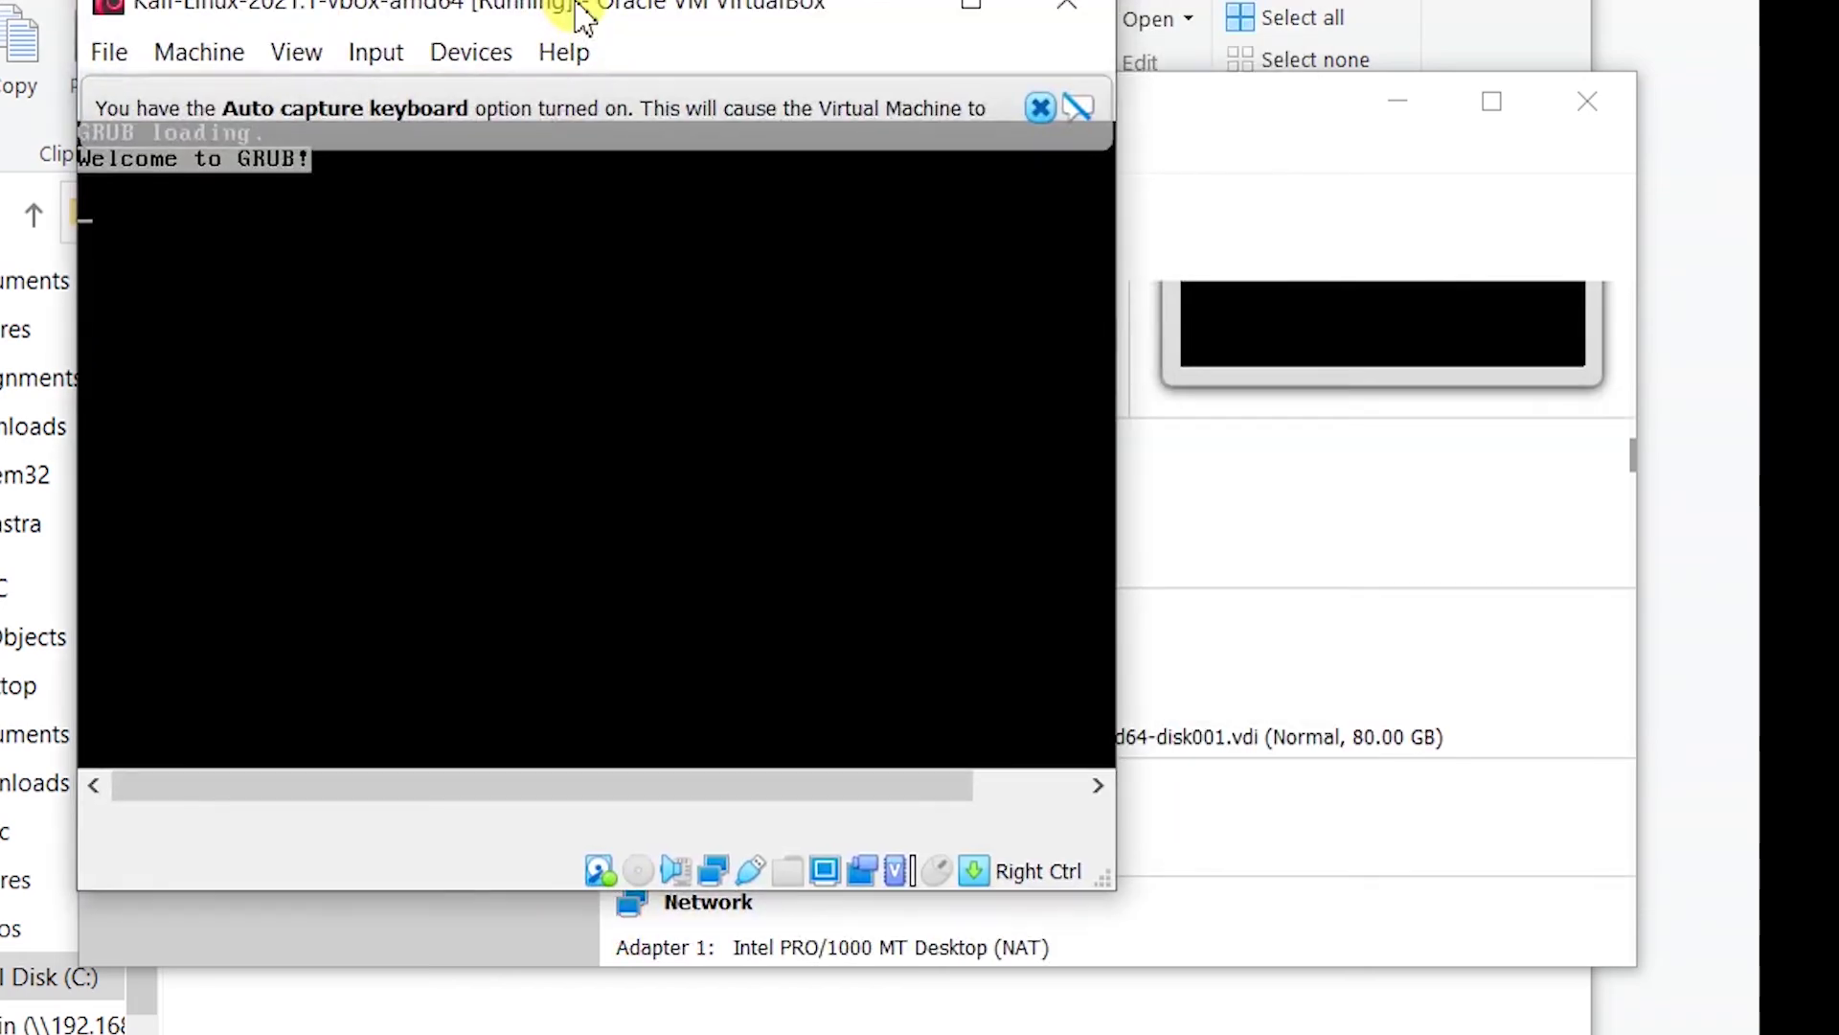
pyautogui.moveTo(576, 108)
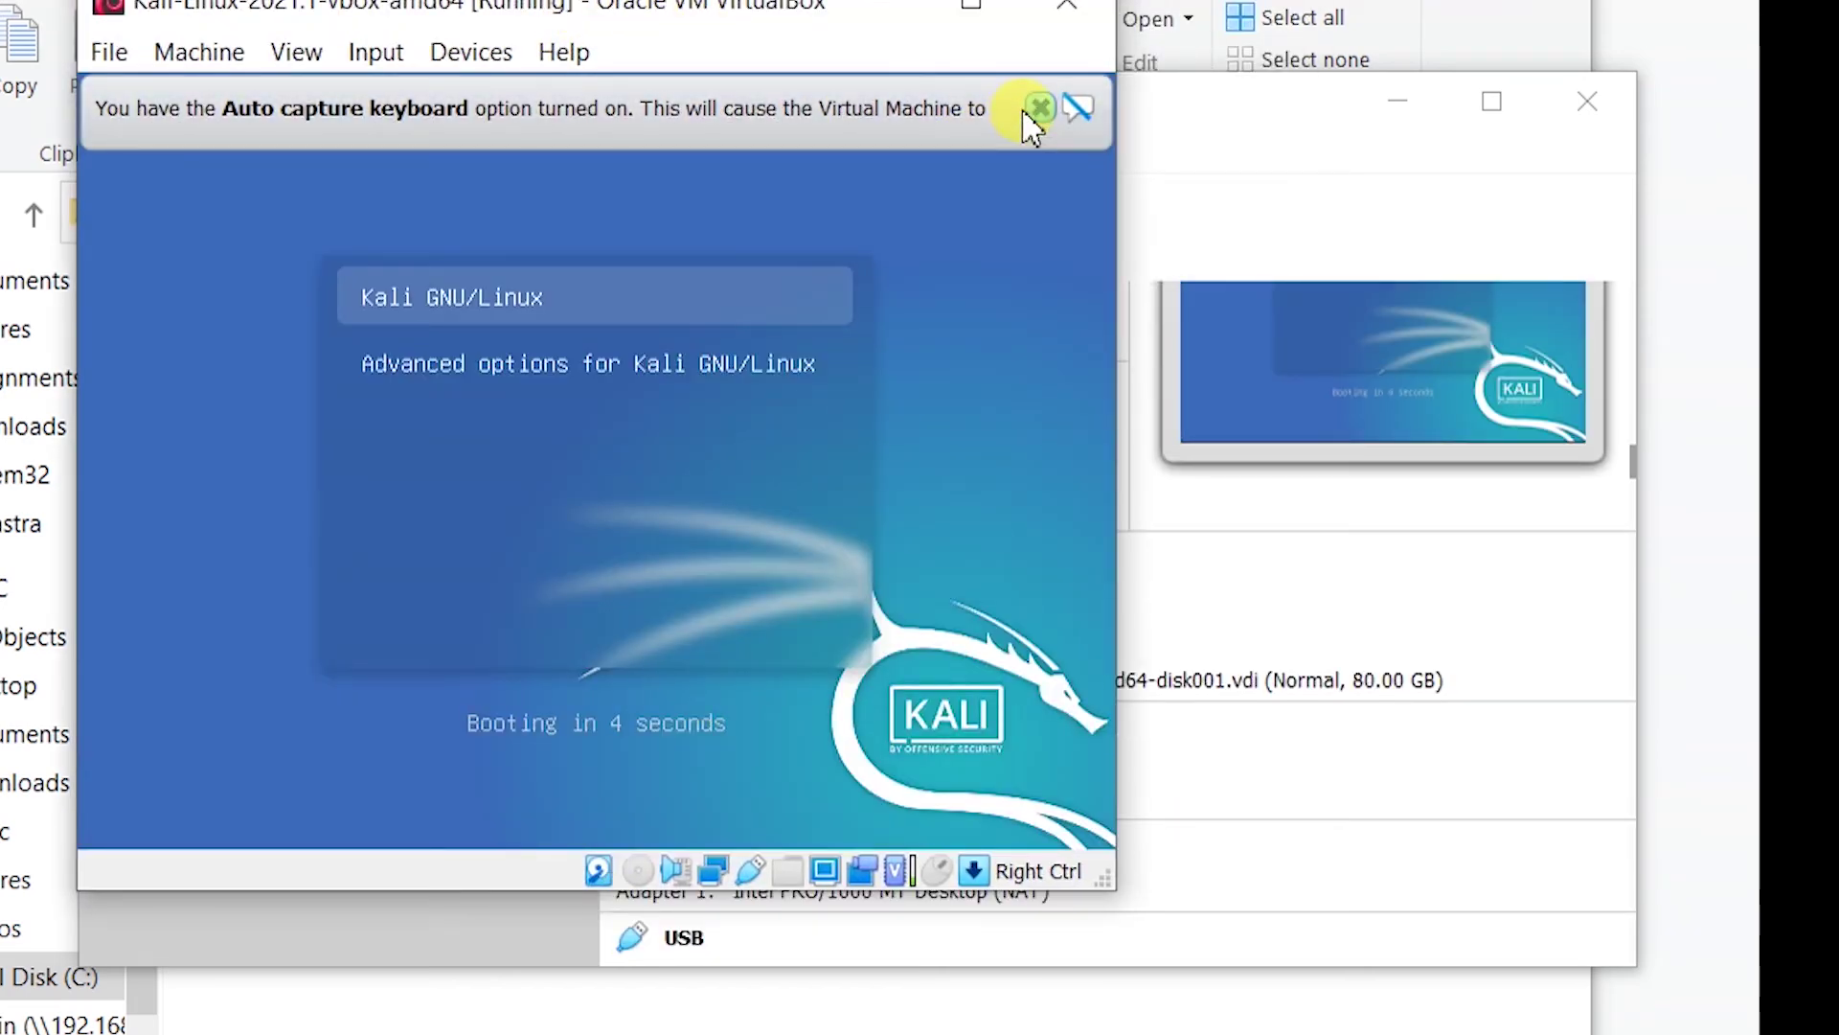
pyautogui.click(1037, 109)
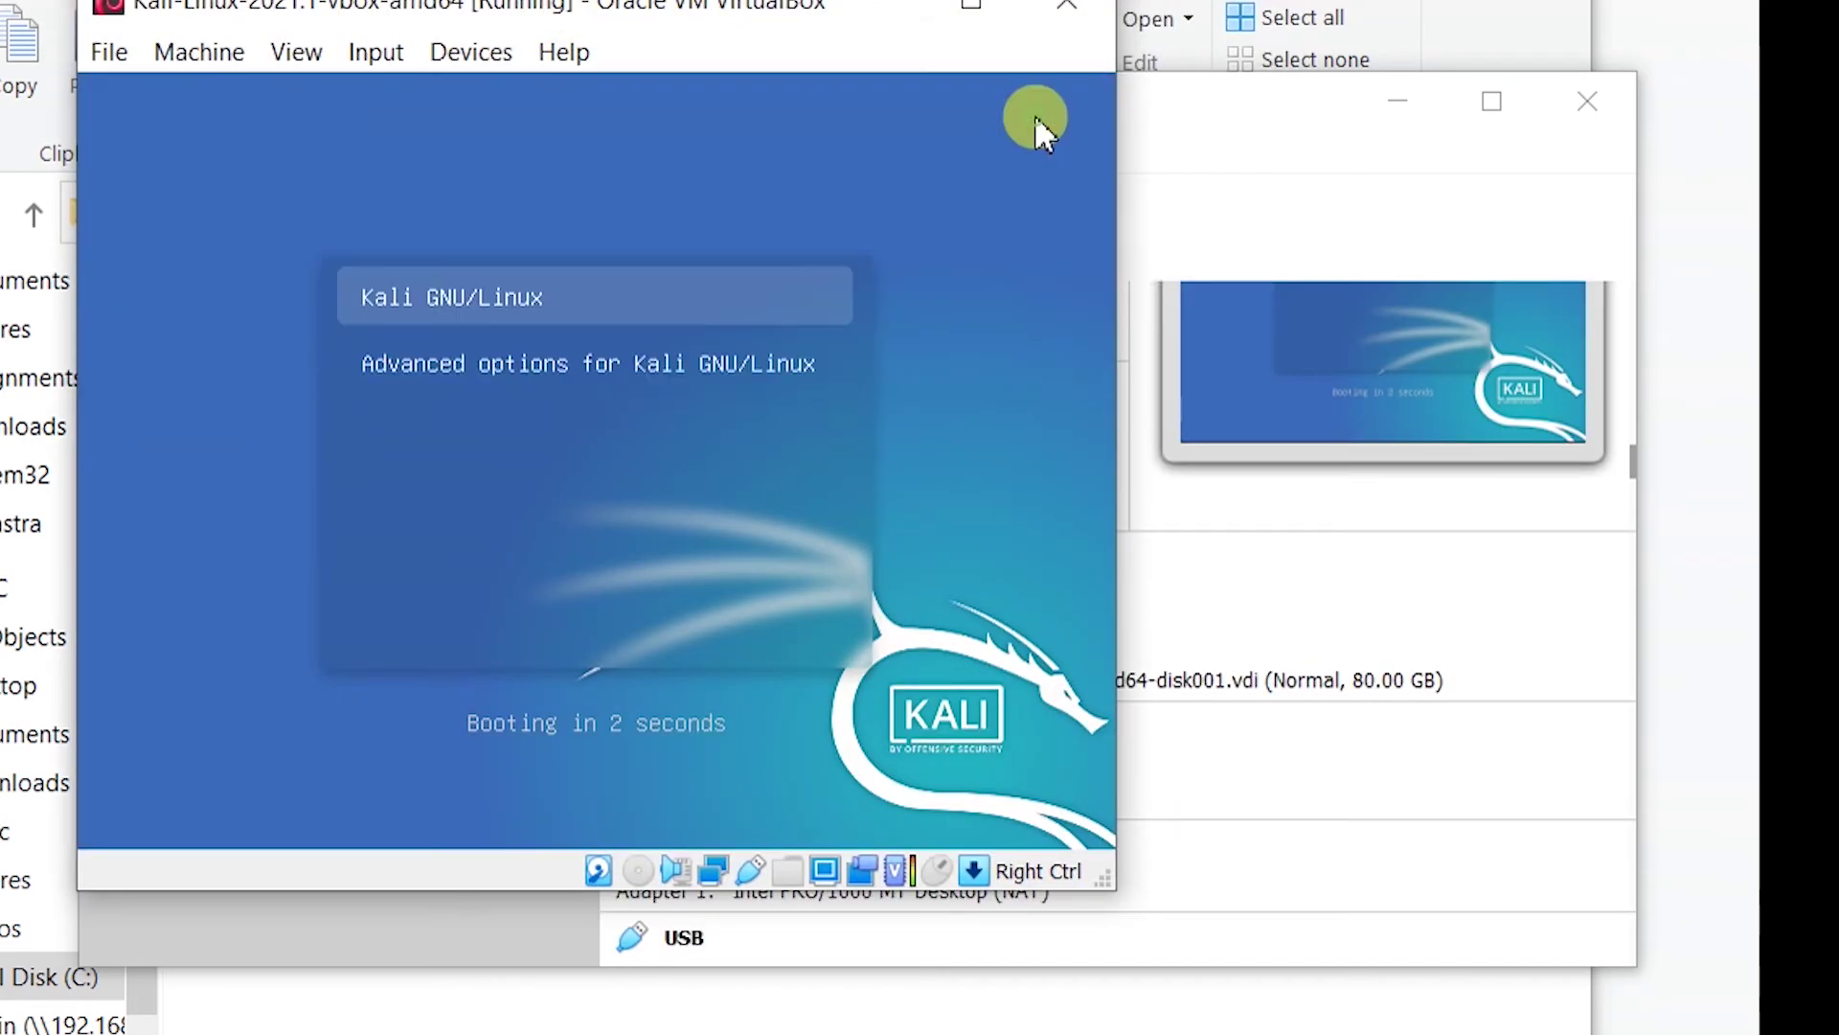
pyautogui.click(561, 299)
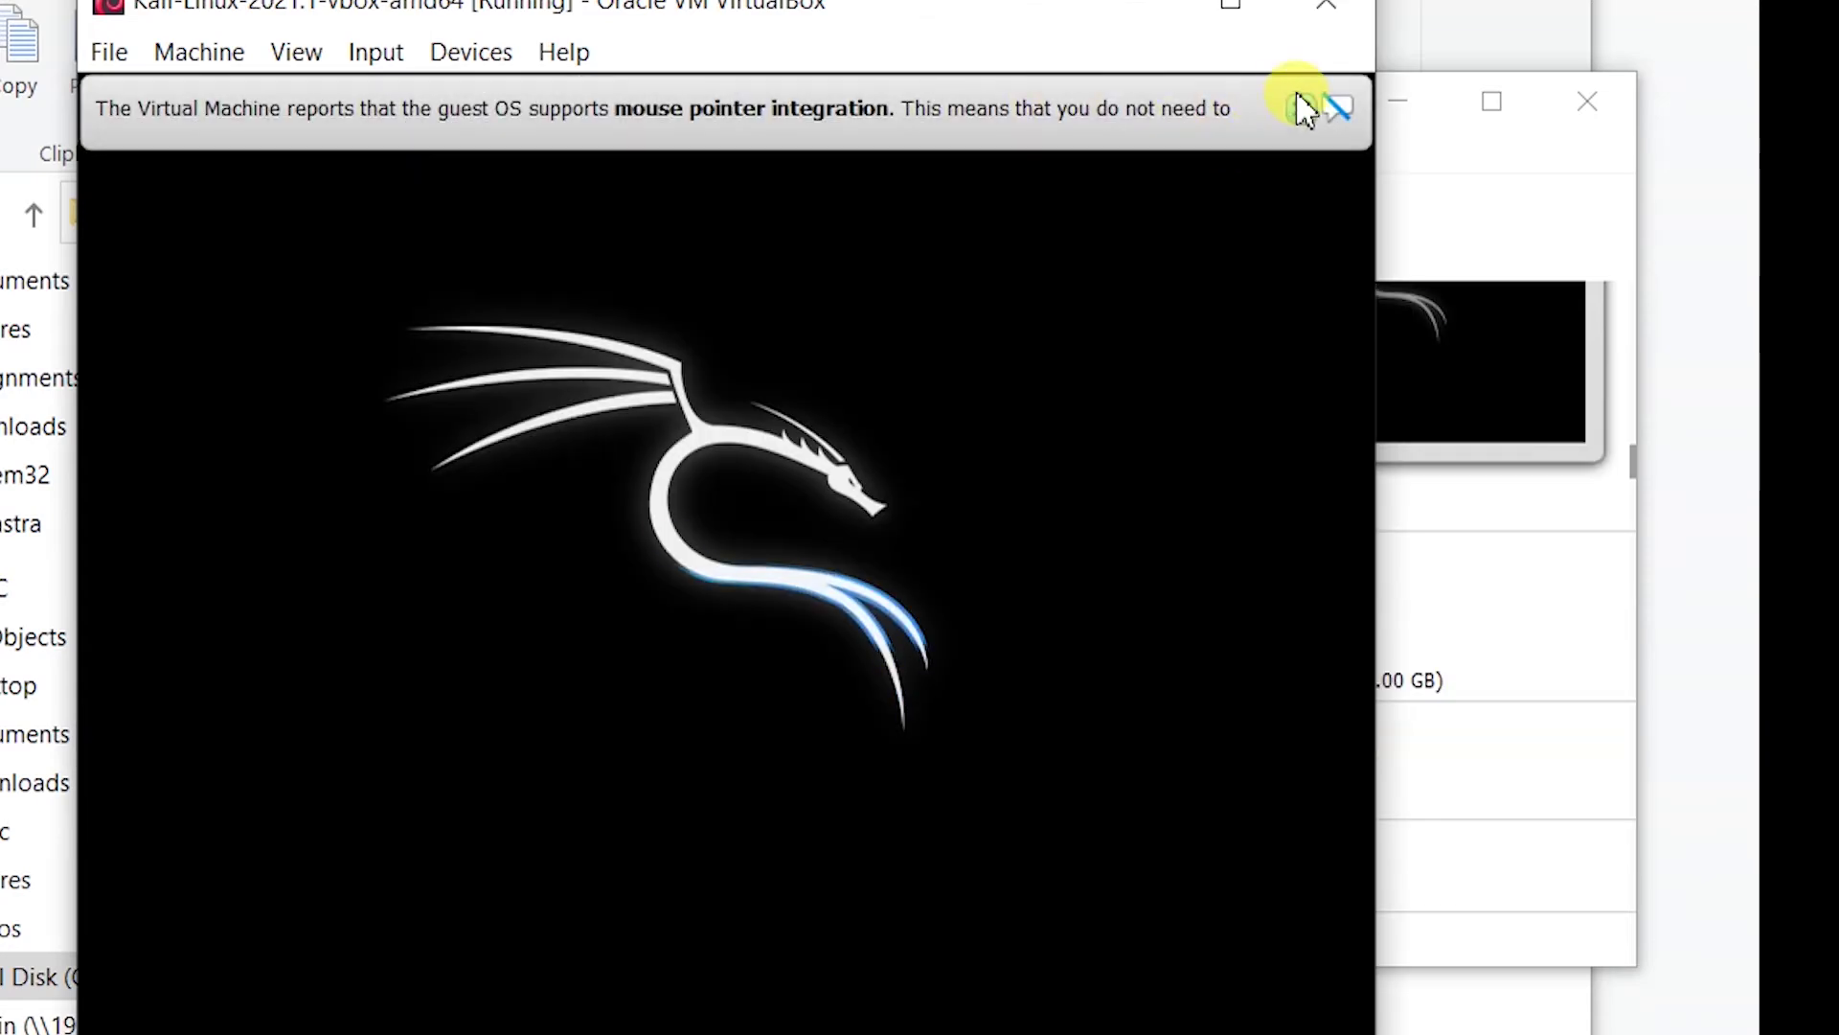
pyautogui.click(1298, 104)
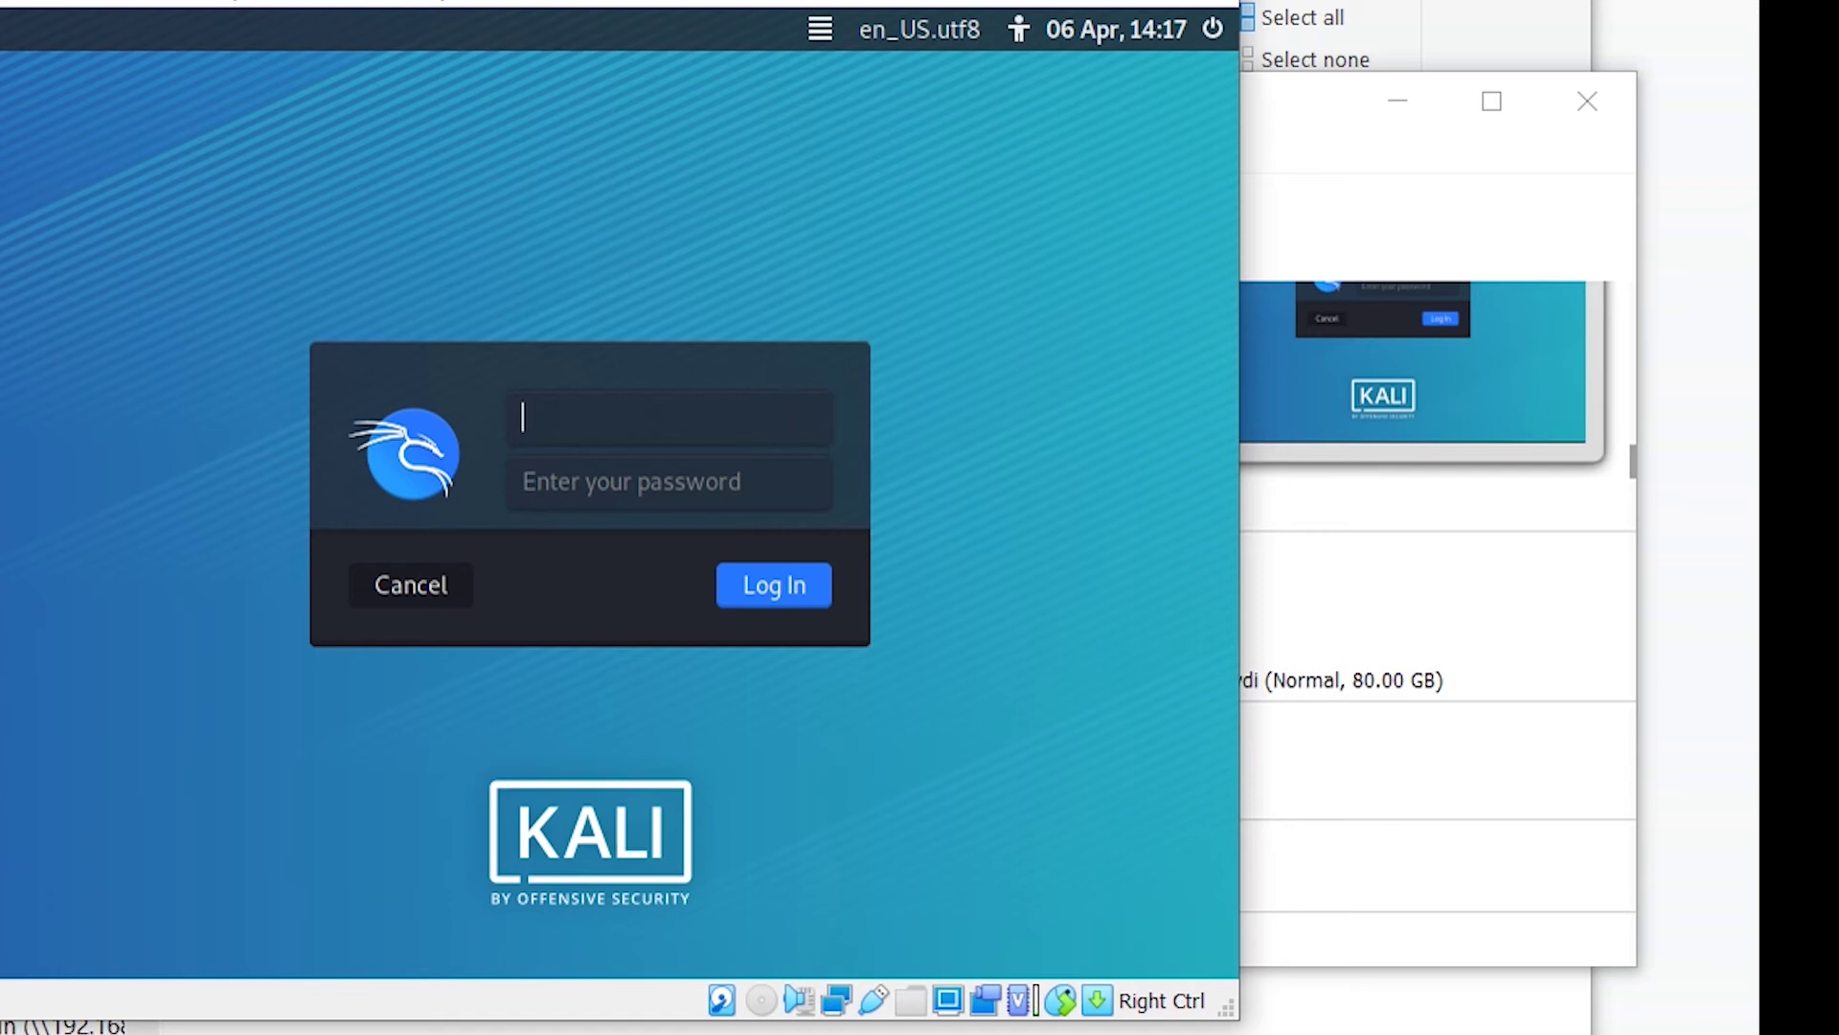
pyautogui.click(634, 413)
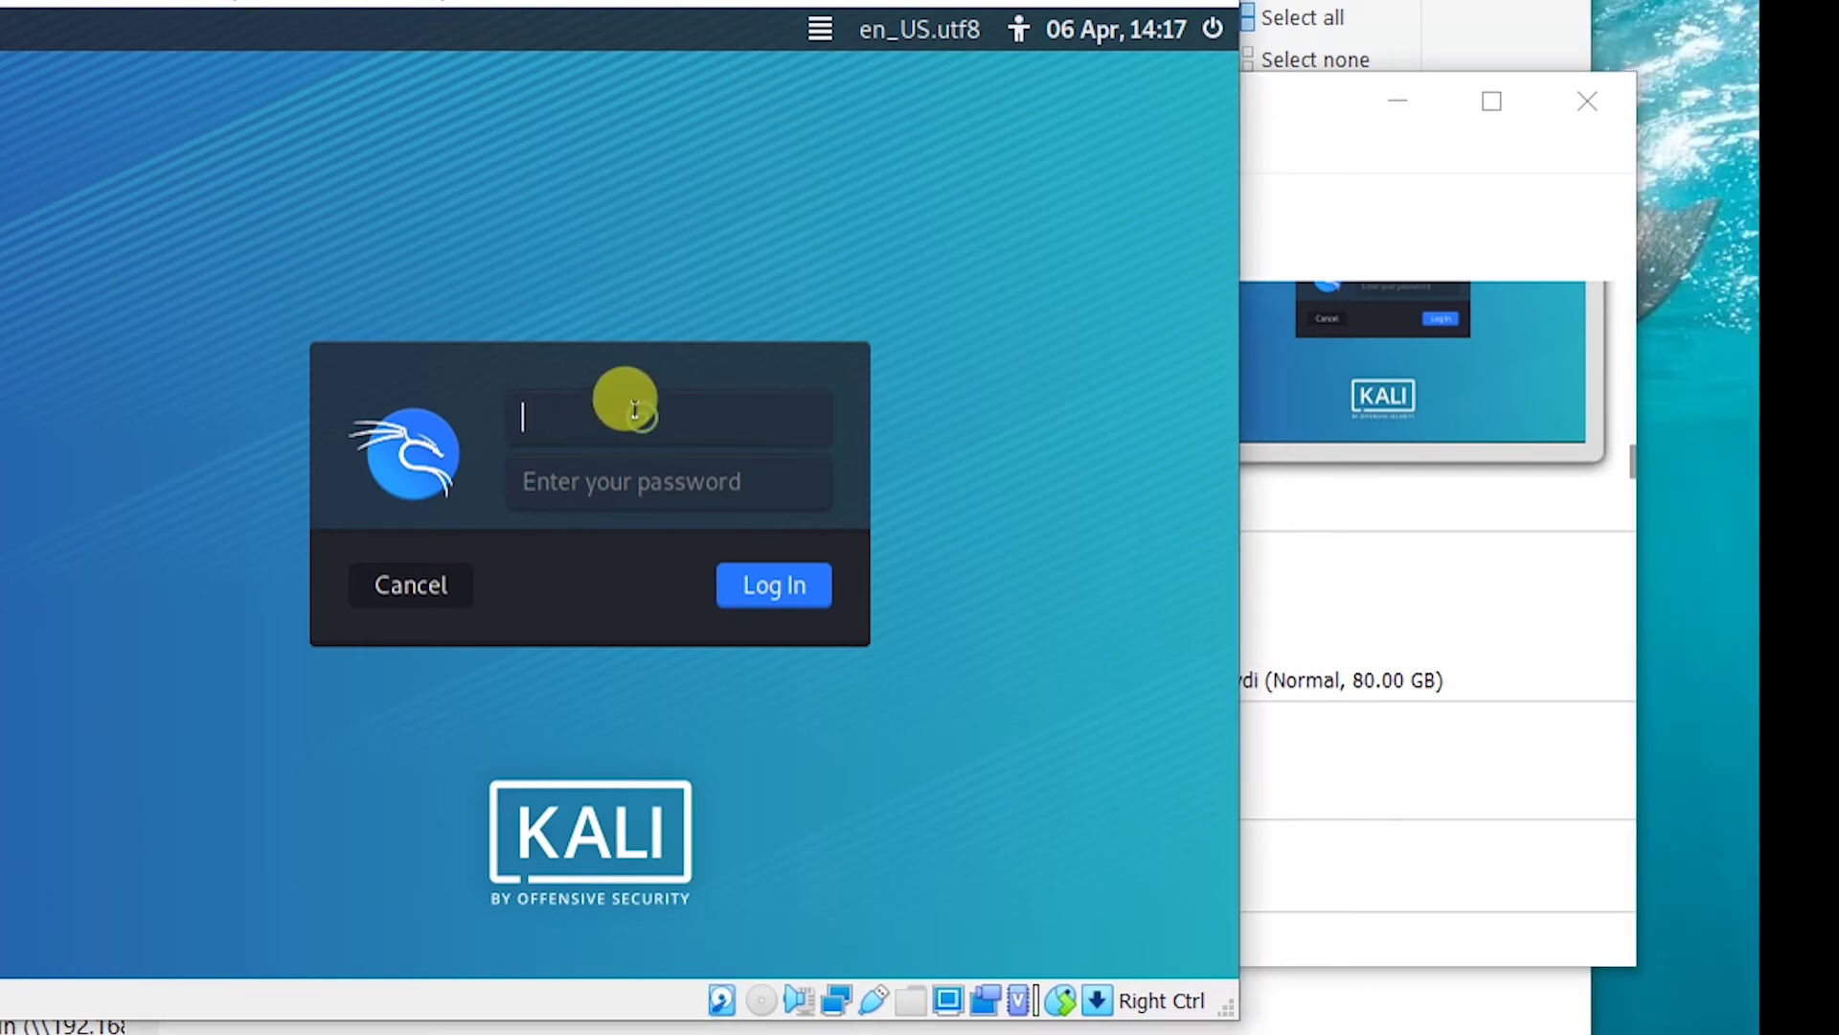
pyautogui.write('kali')
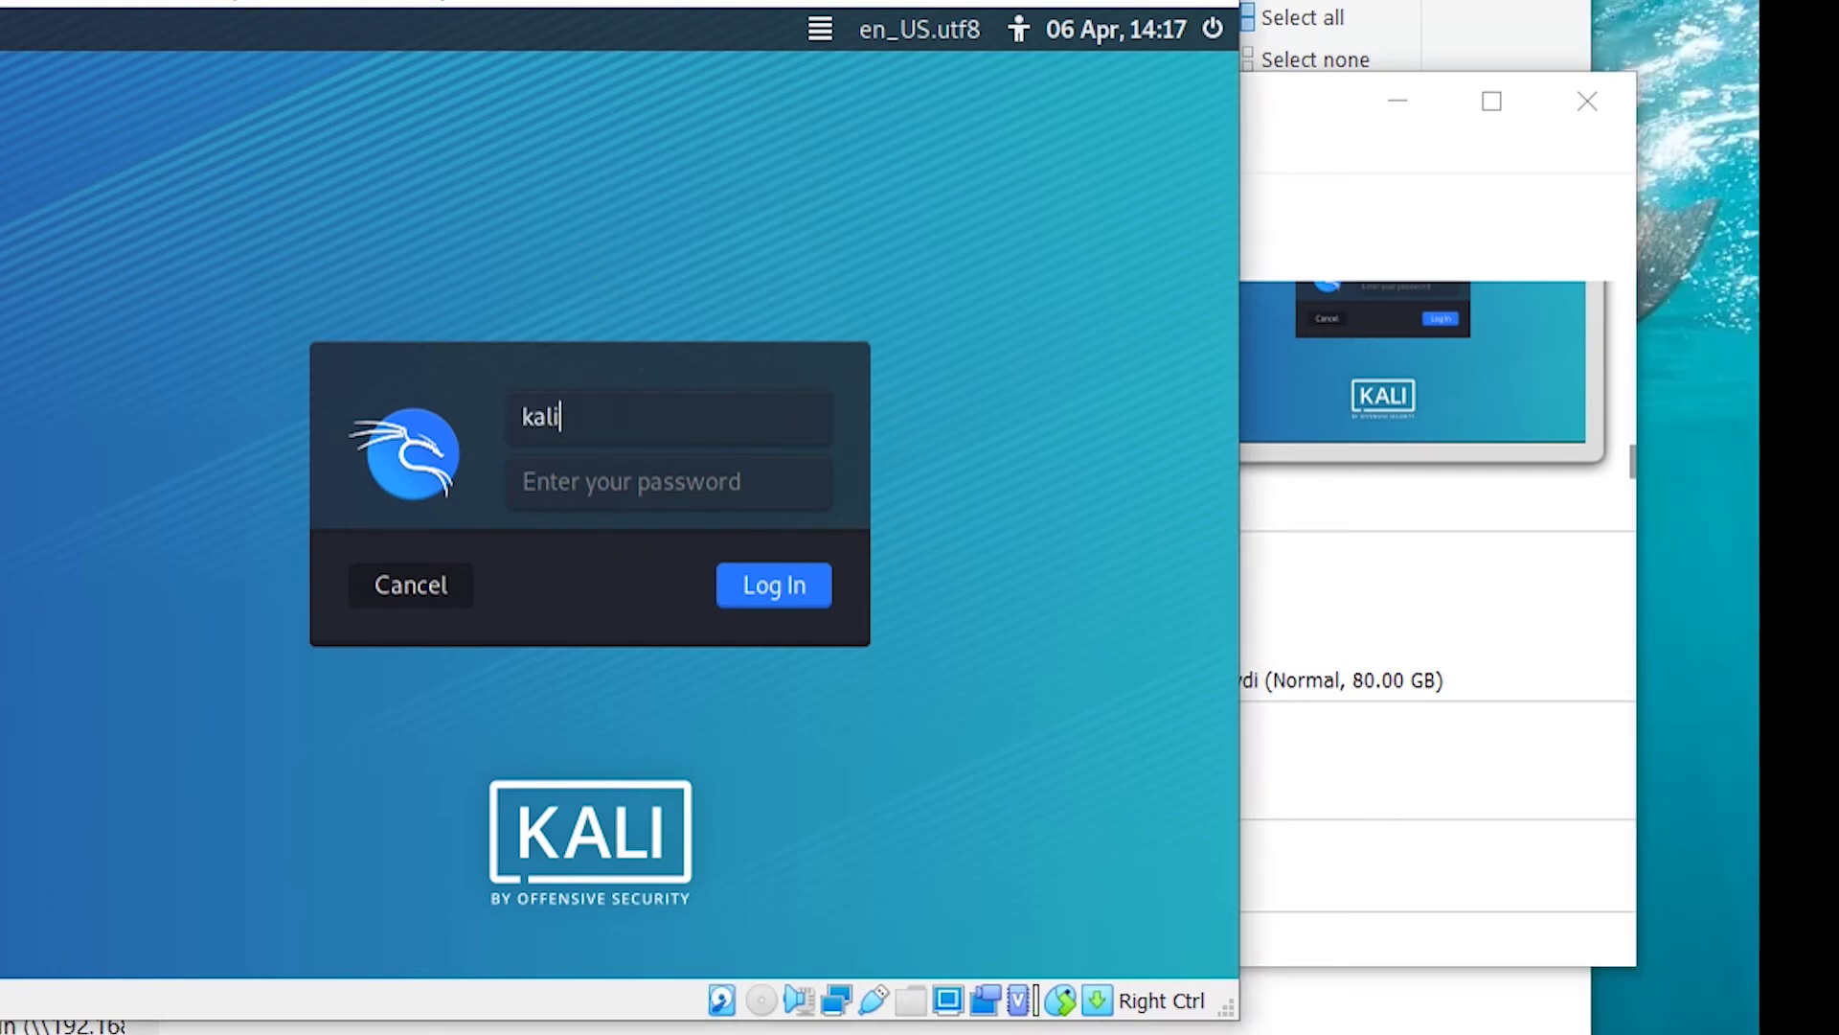
pyautogui.press('Tab')
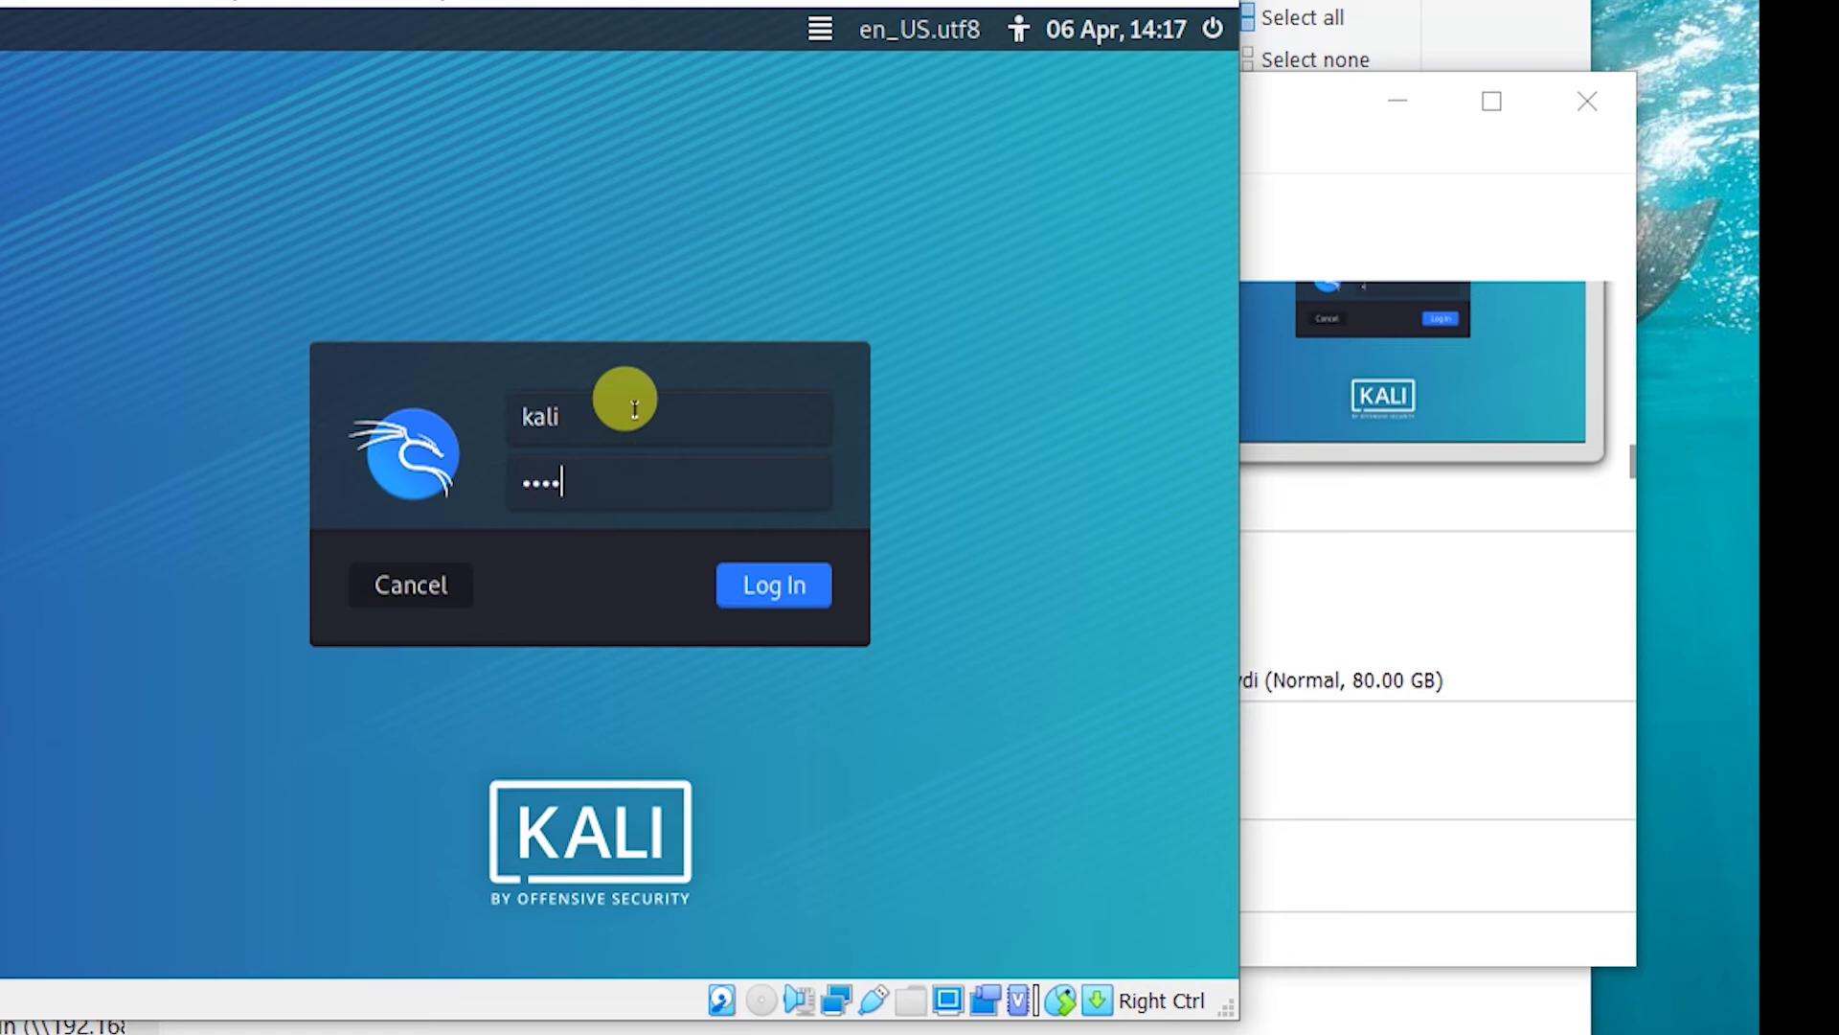
pyautogui.press('Return')
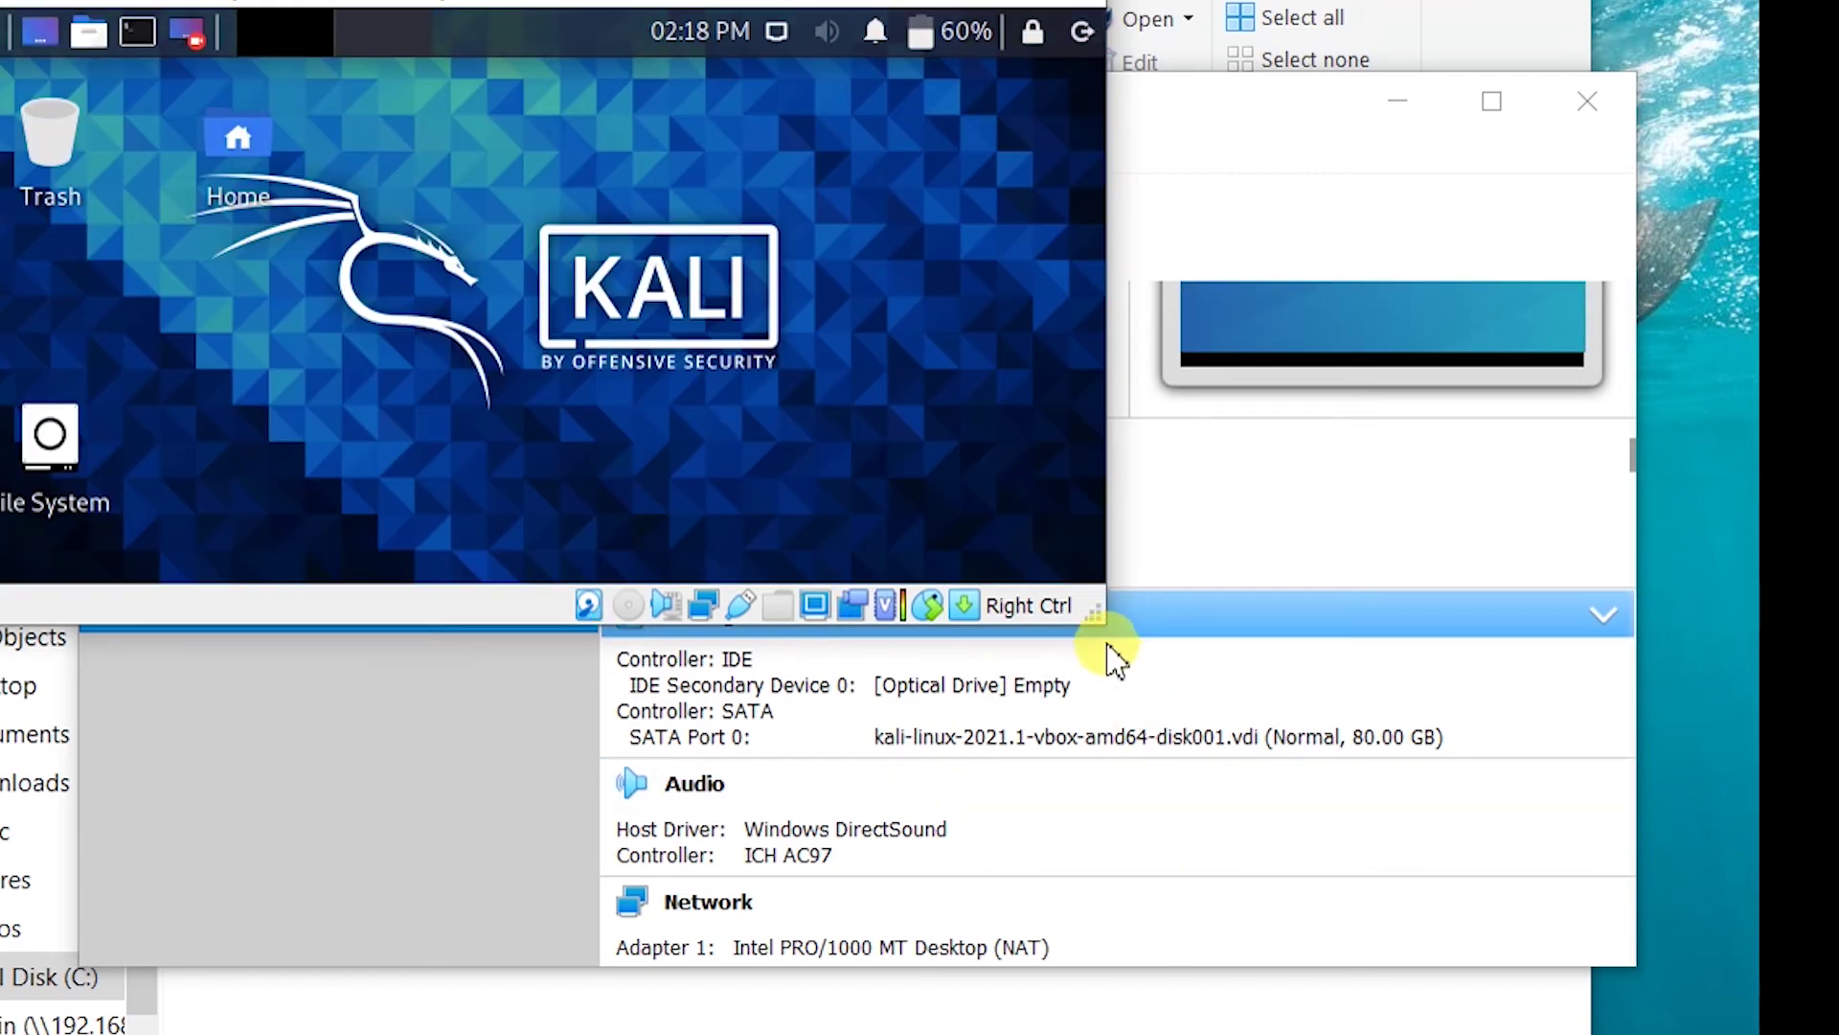
pyautogui.moveTo(1095, 618); pyautogui.dragTo(1676, 968)
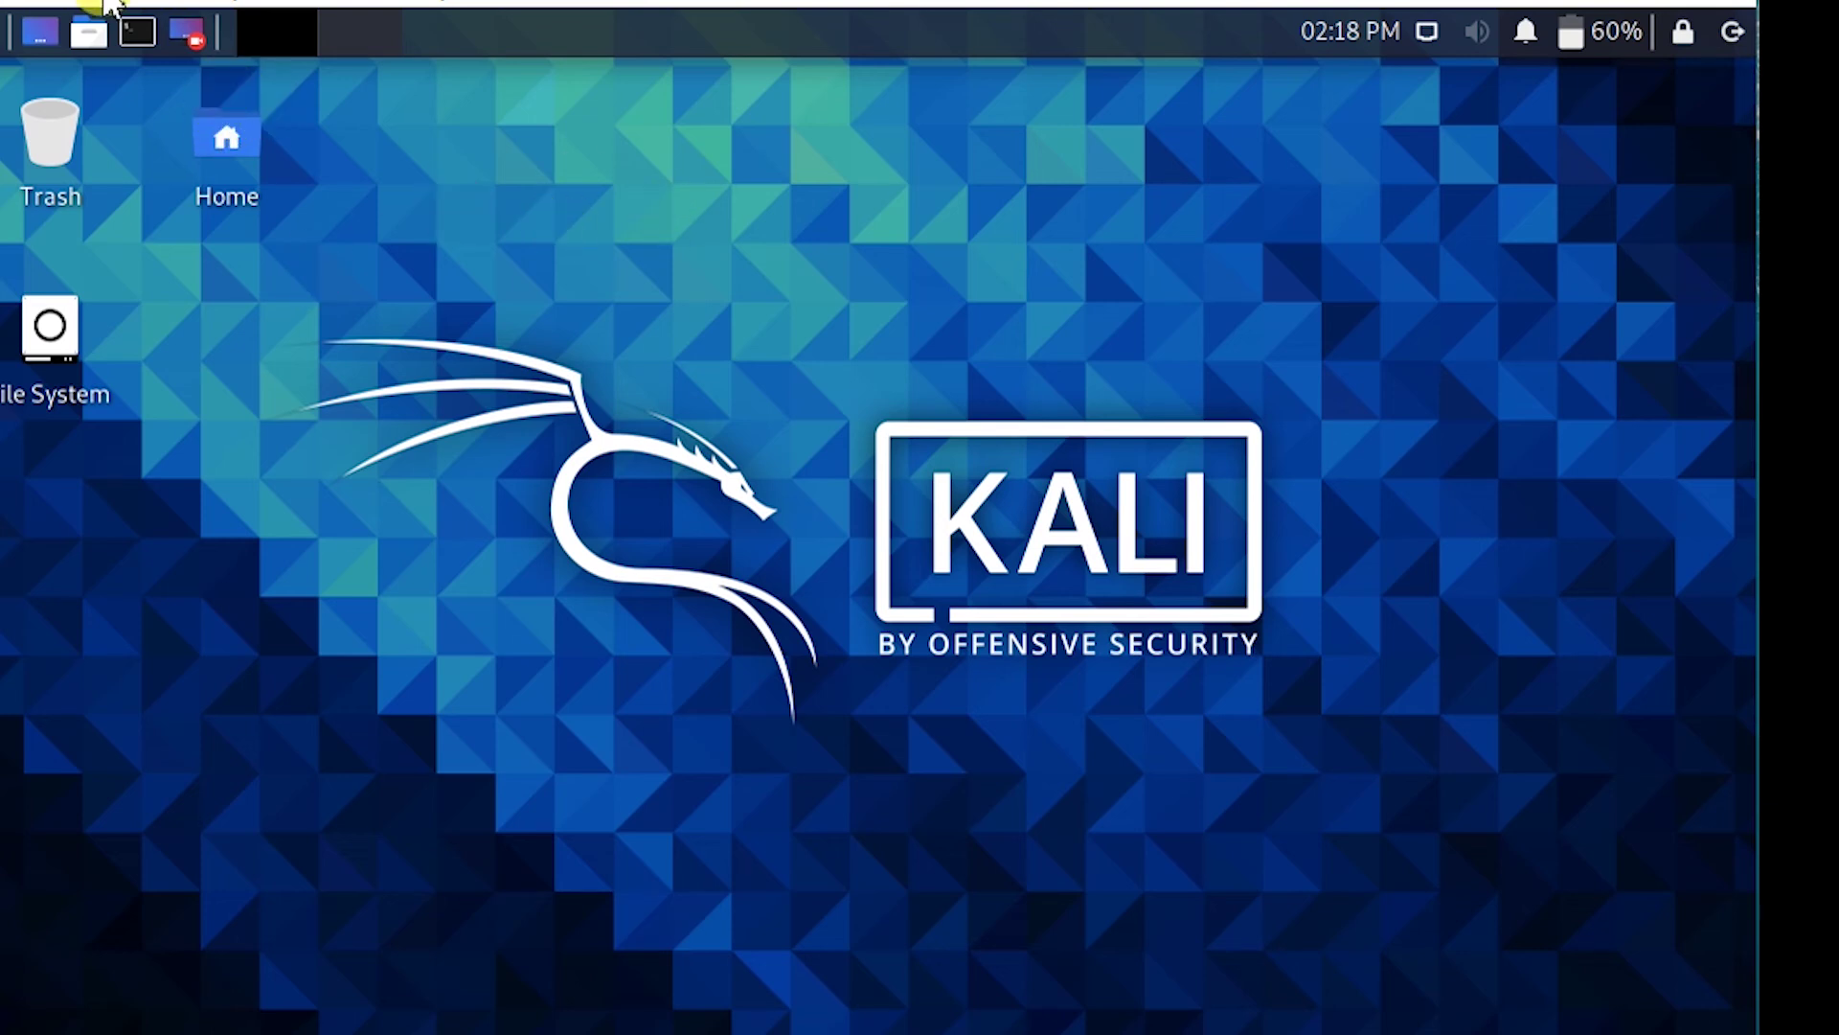
# - Open an enlarged terminal and run pwd and whoami, returning /home/kali and kali
pyautogui.click(134, 32)
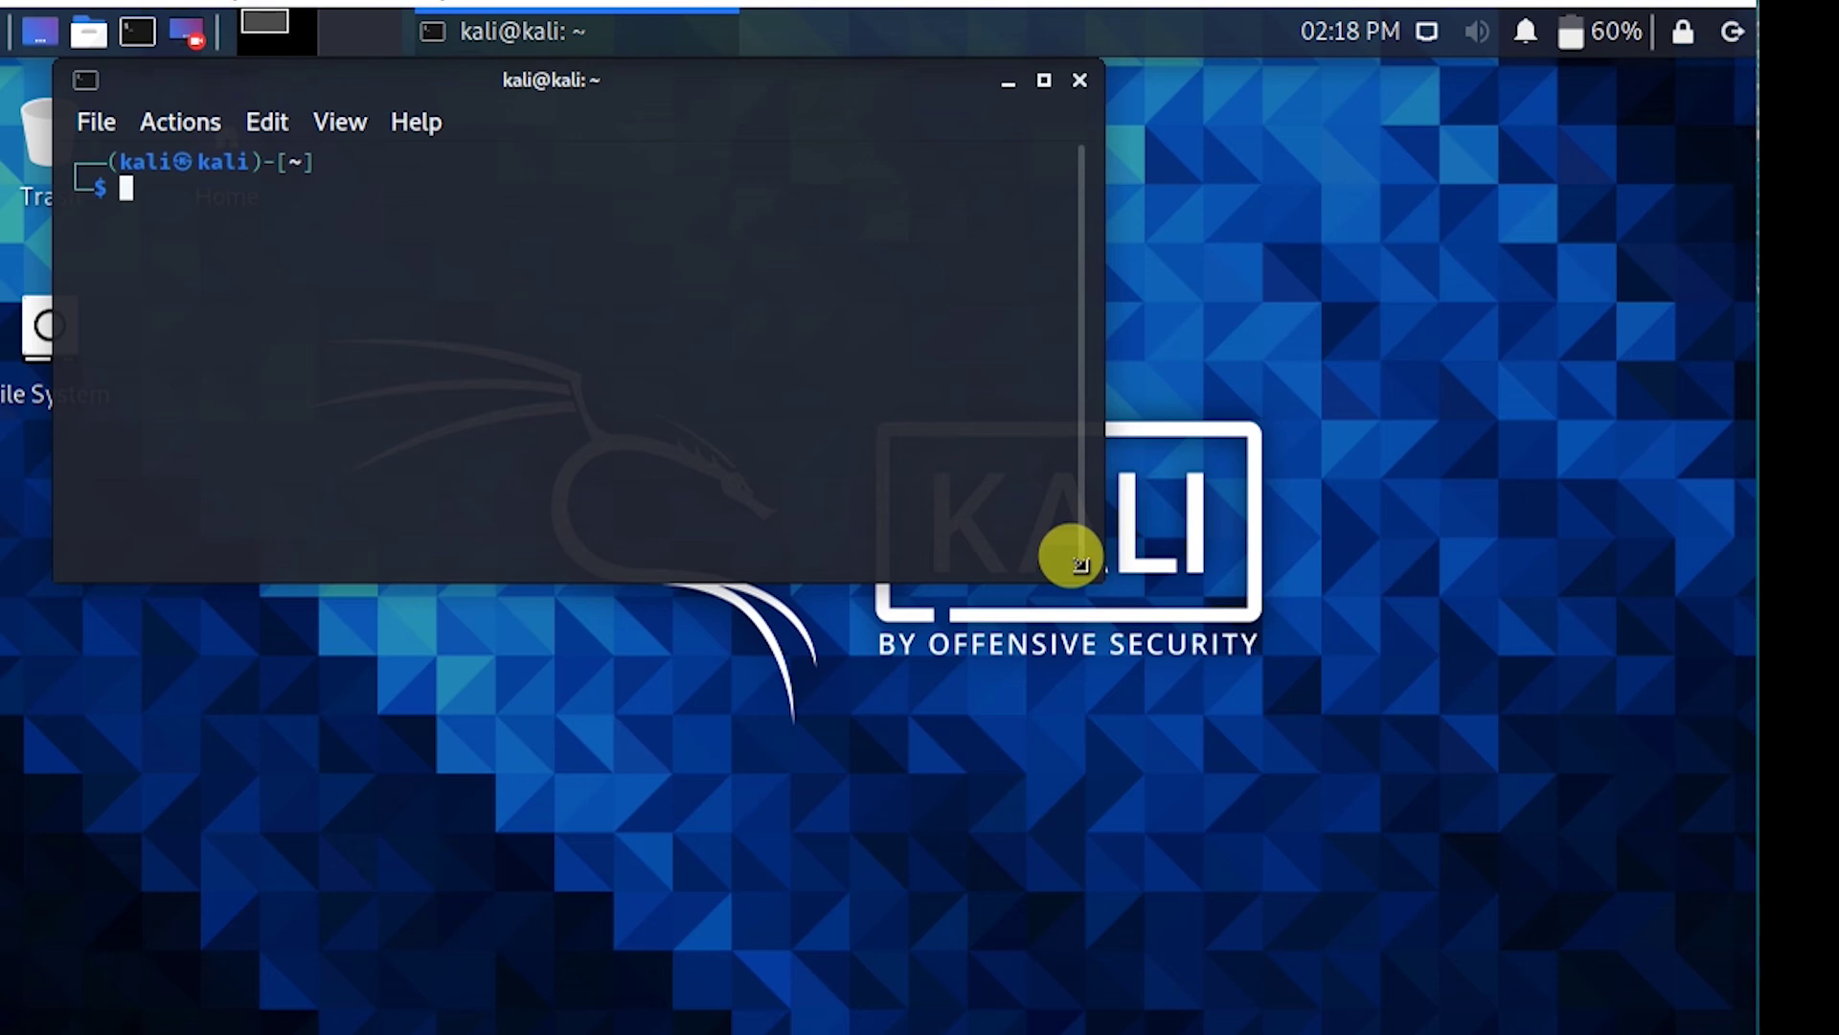
pyautogui.moveTo(1079, 564); pyautogui.dragTo(1249, 903)
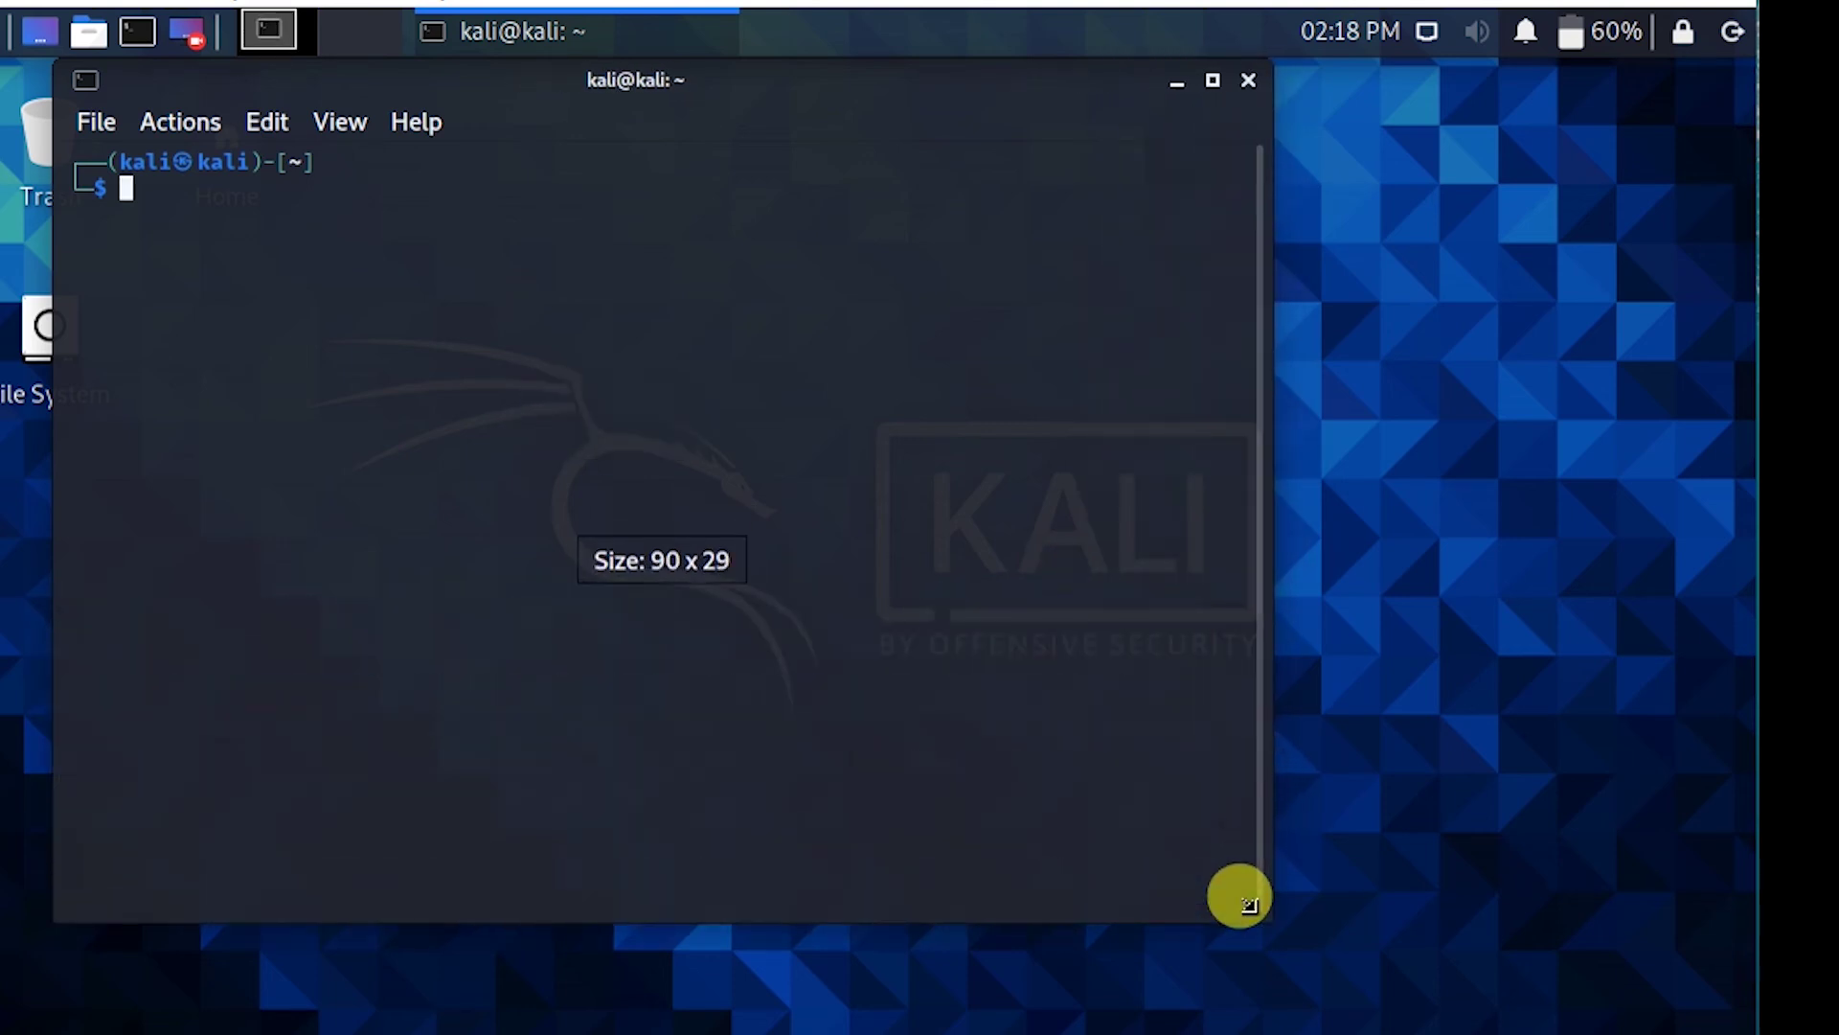
pyautogui.write('pwd')
pyautogui.press('Return')
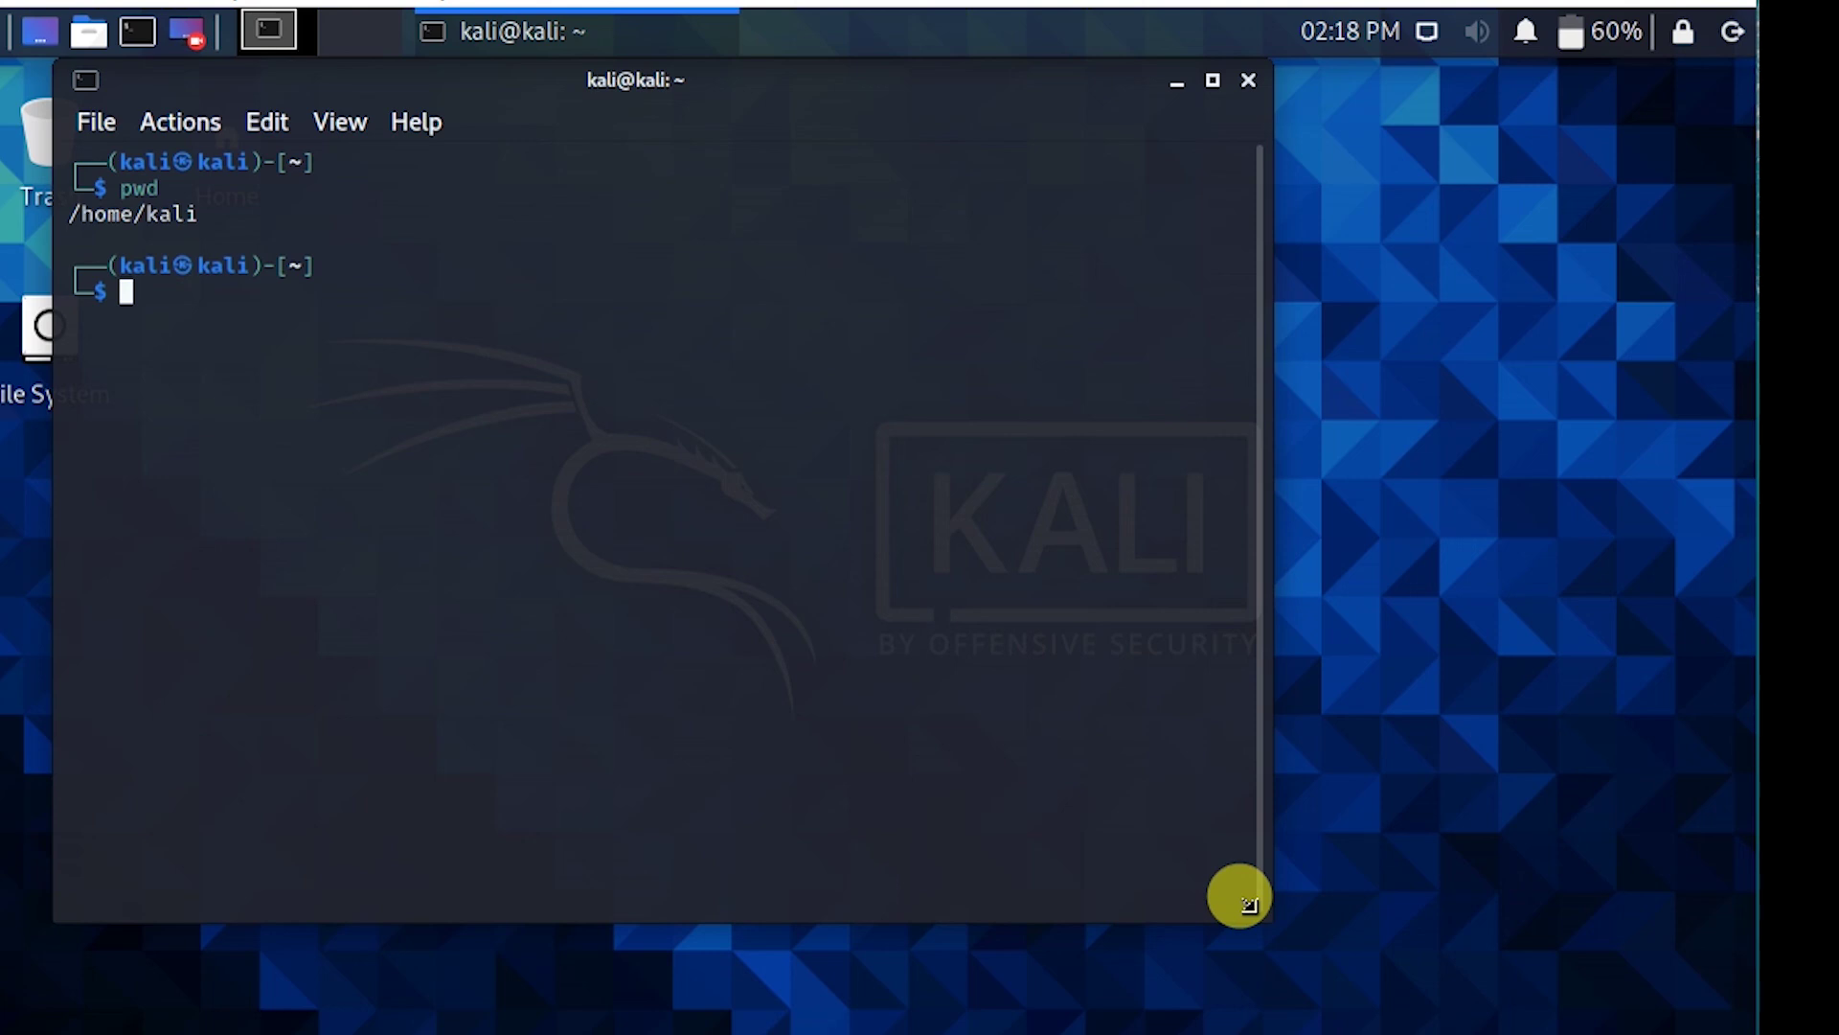
pyautogui.write('w')
pyautogui.write('hoami')
pyautogui.press('Return')
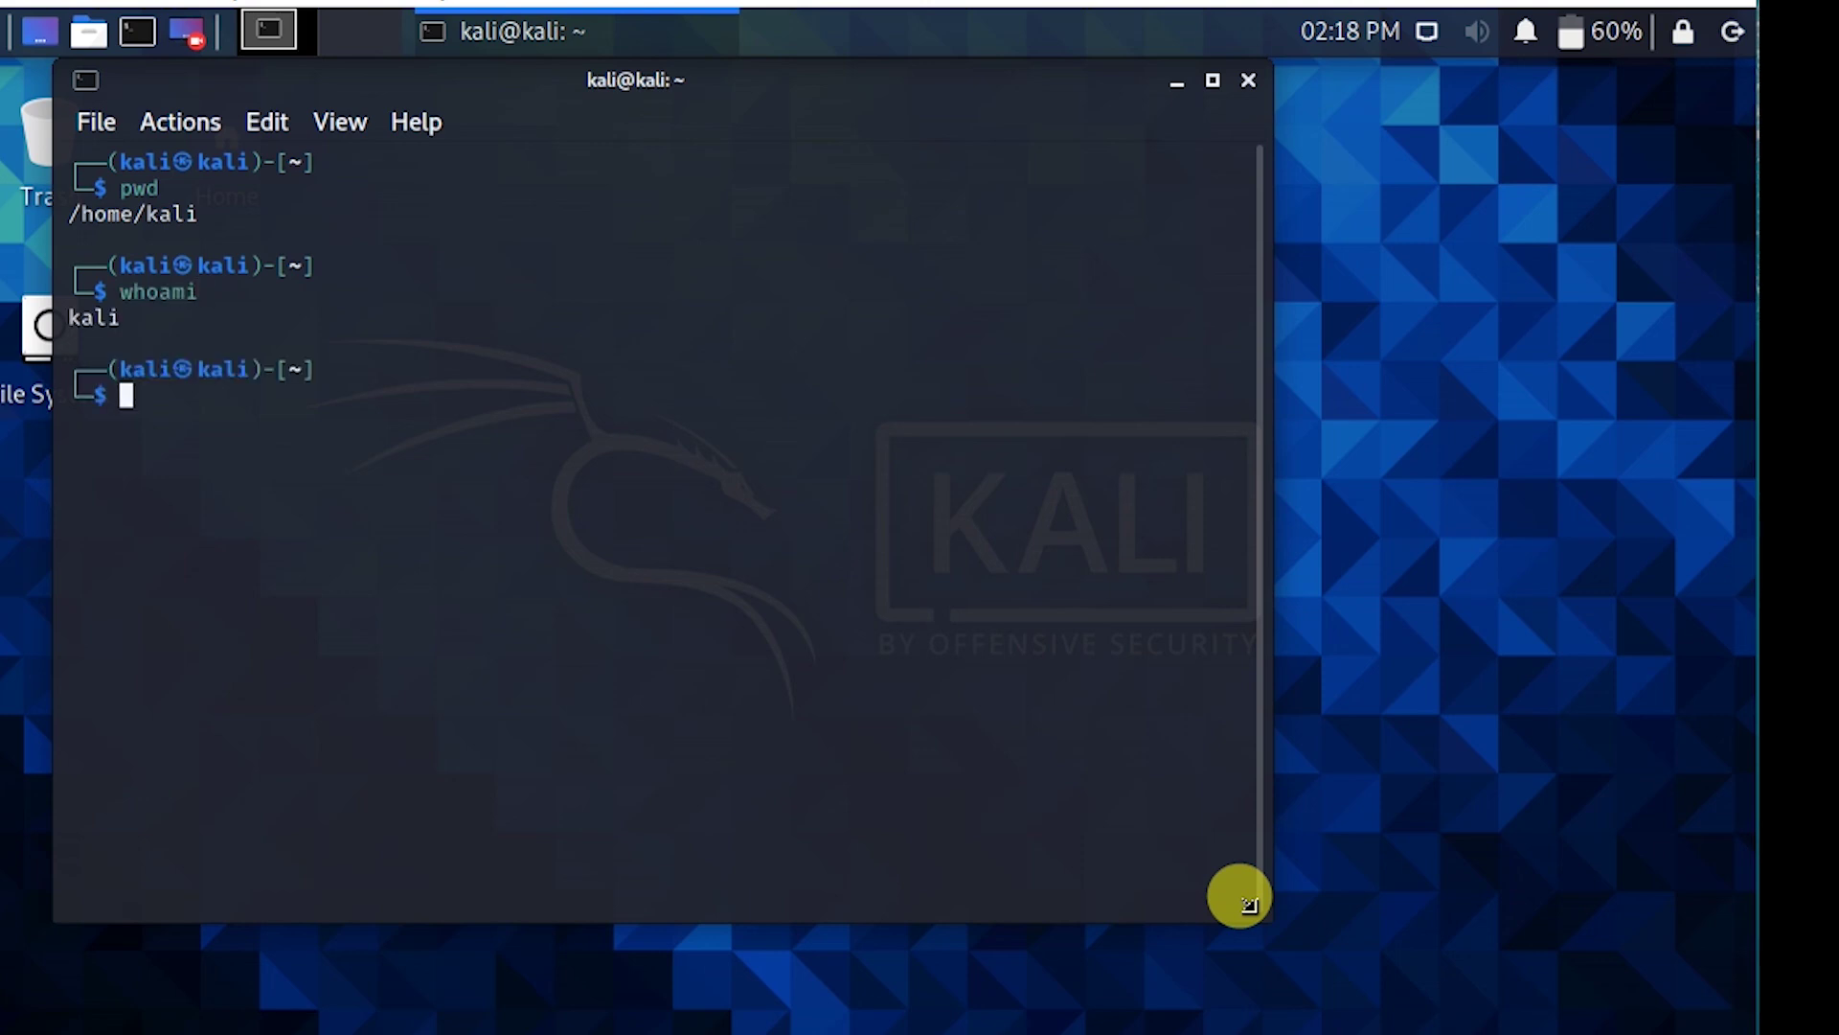